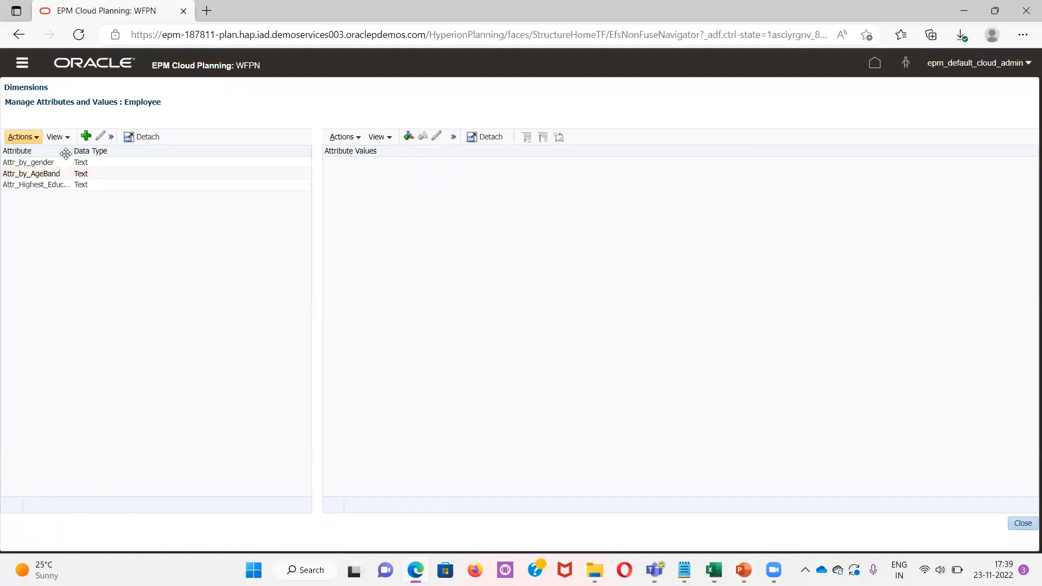
Widen the Attribute column and select the Attr_Highest_Education_Deg attribute
drag(73, 151, 110, 152)
click(31, 185)
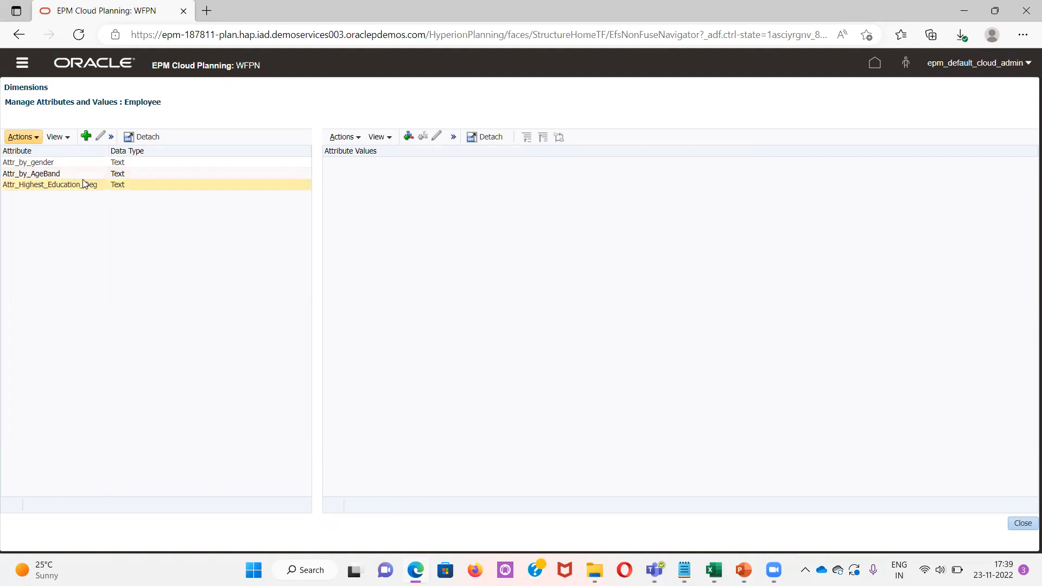
click(83, 207)
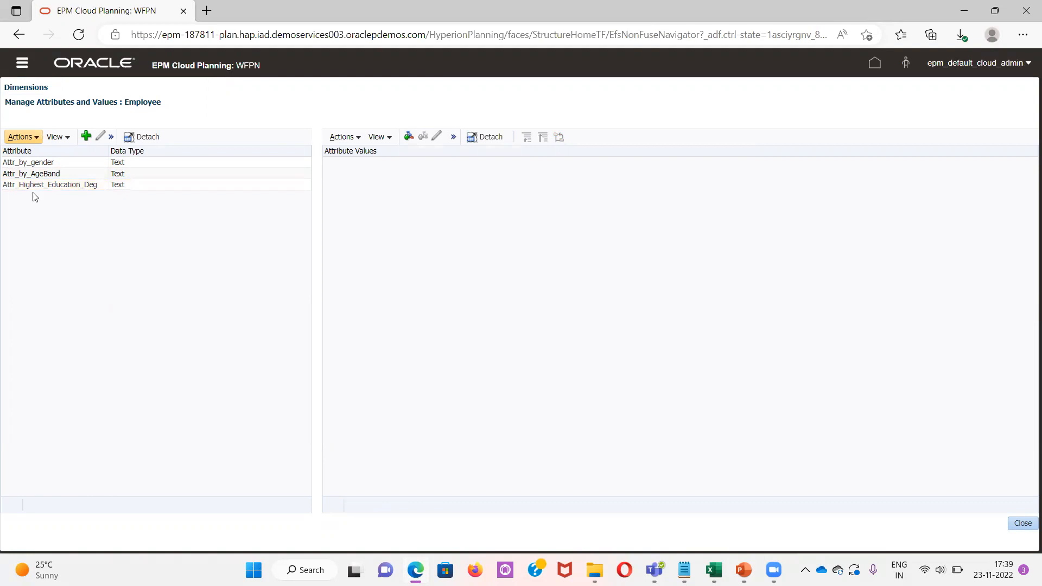
click(36, 186)
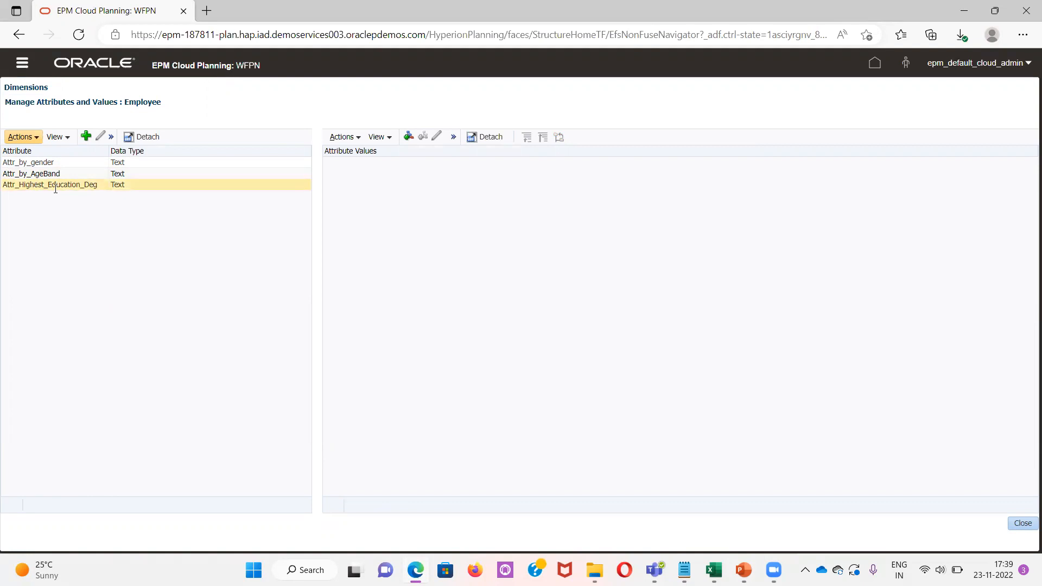
click(57, 185)
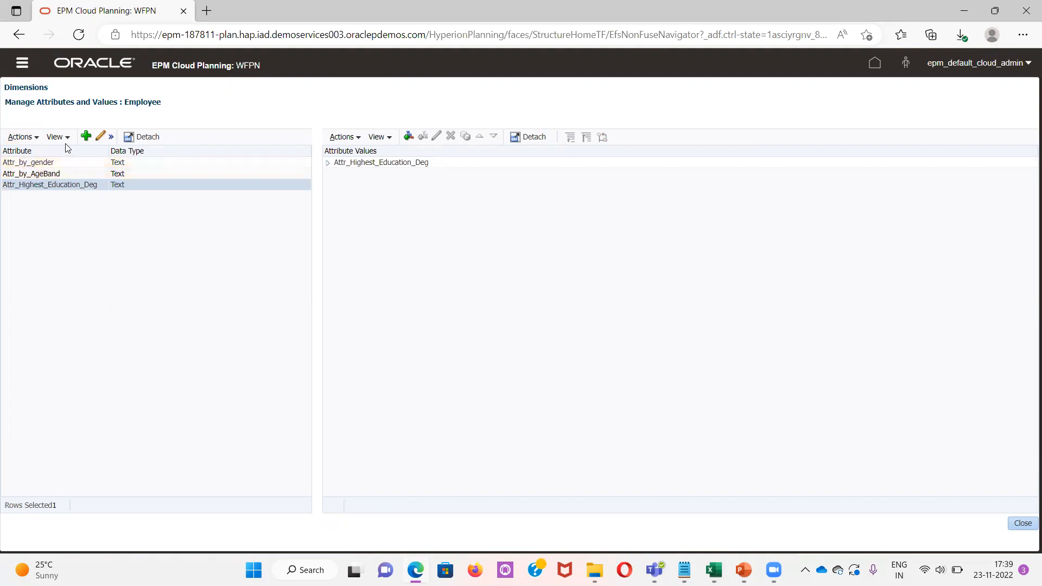
click(85, 137)
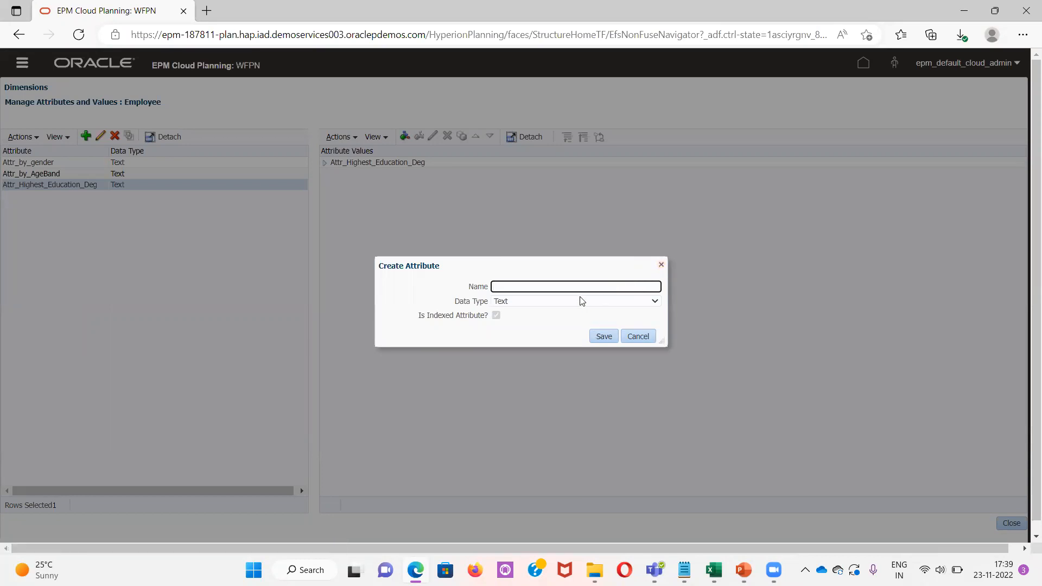
click(570, 307)
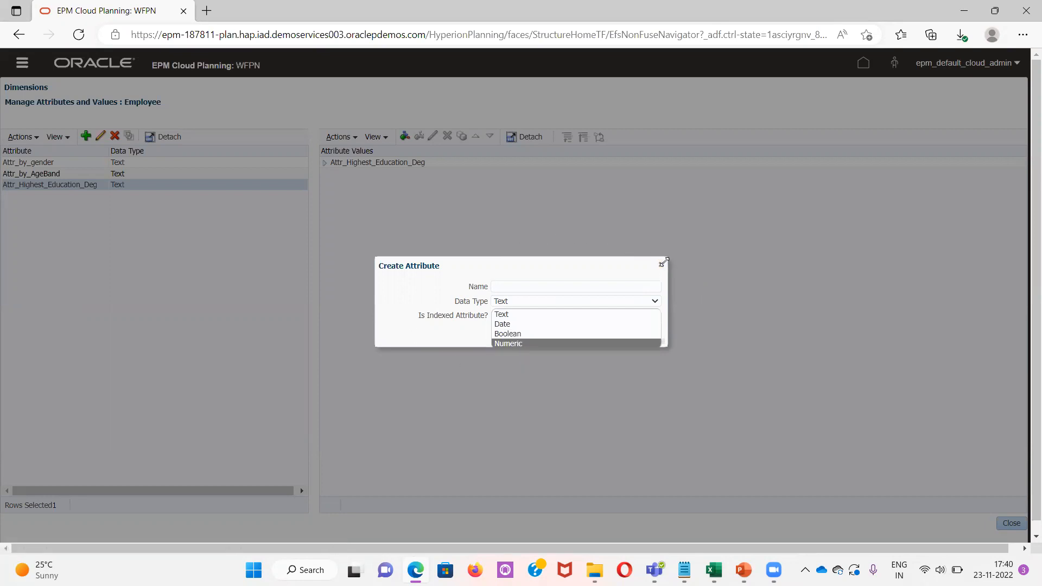
click(660, 266)
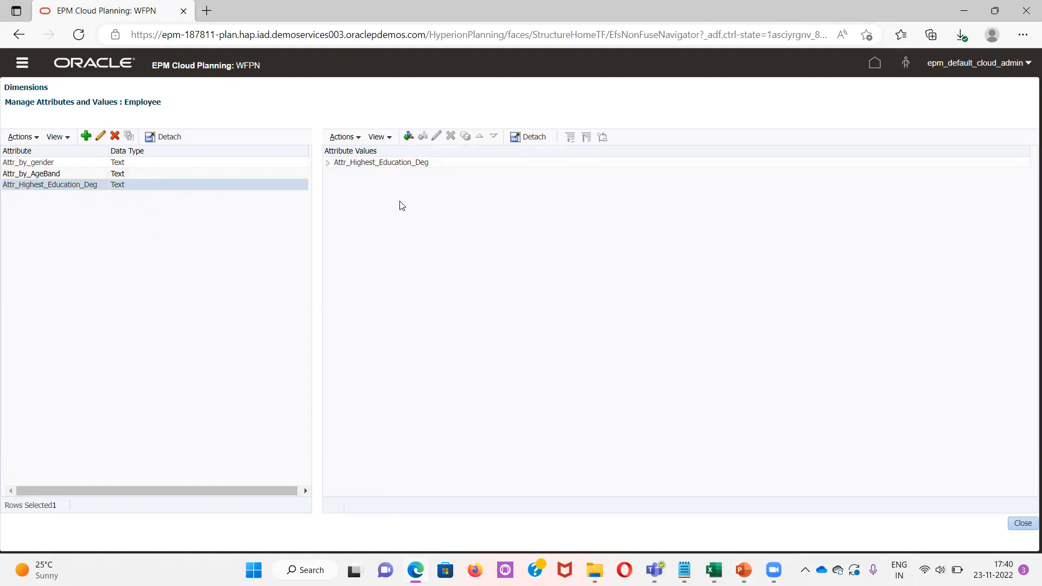
Try to add a child value under Attr_Highest_Education_Deg without a value selected
click(327, 166)
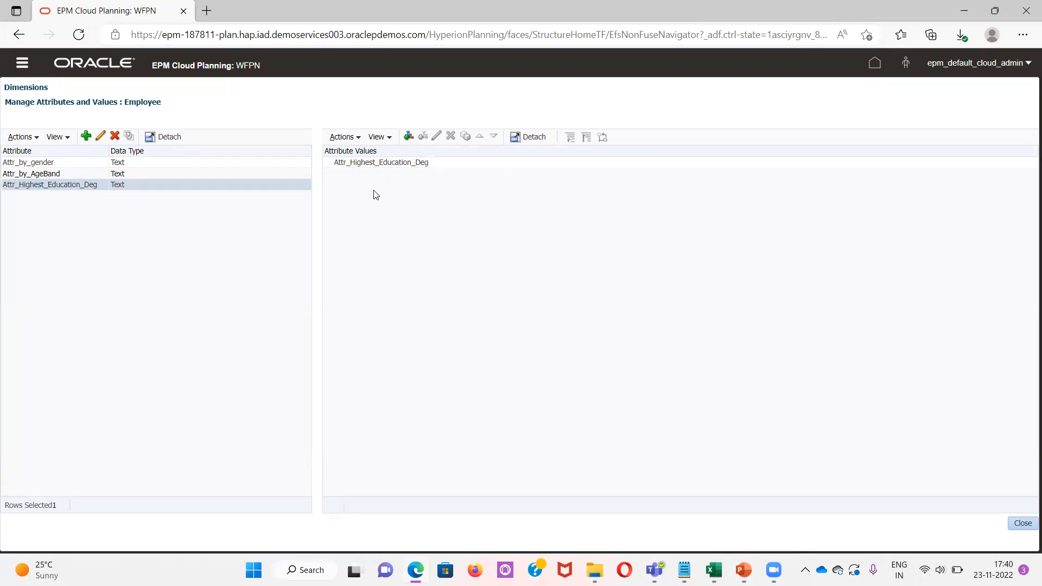
click(379, 163)
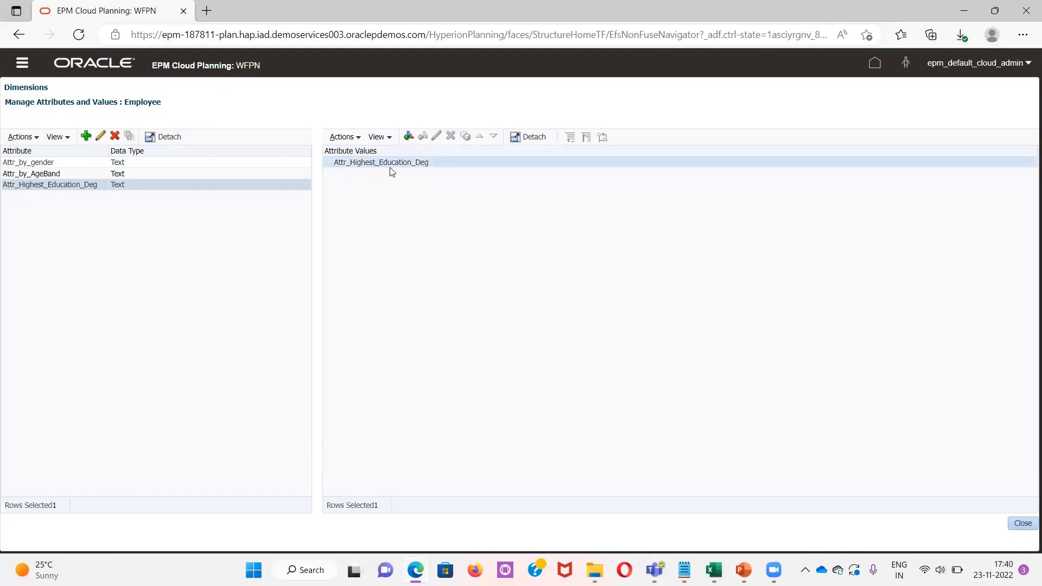
click(409, 136)
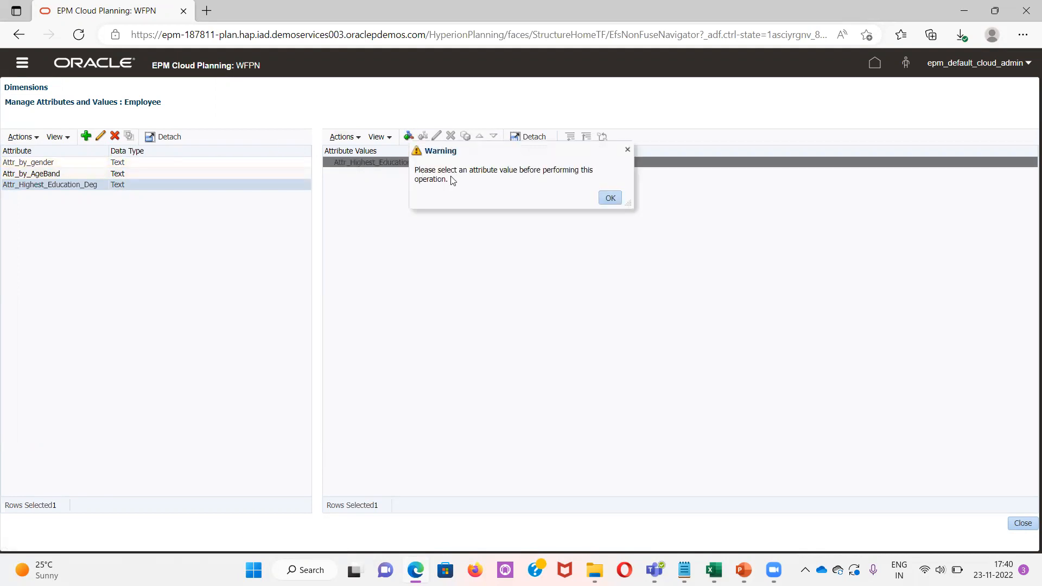
click(610, 199)
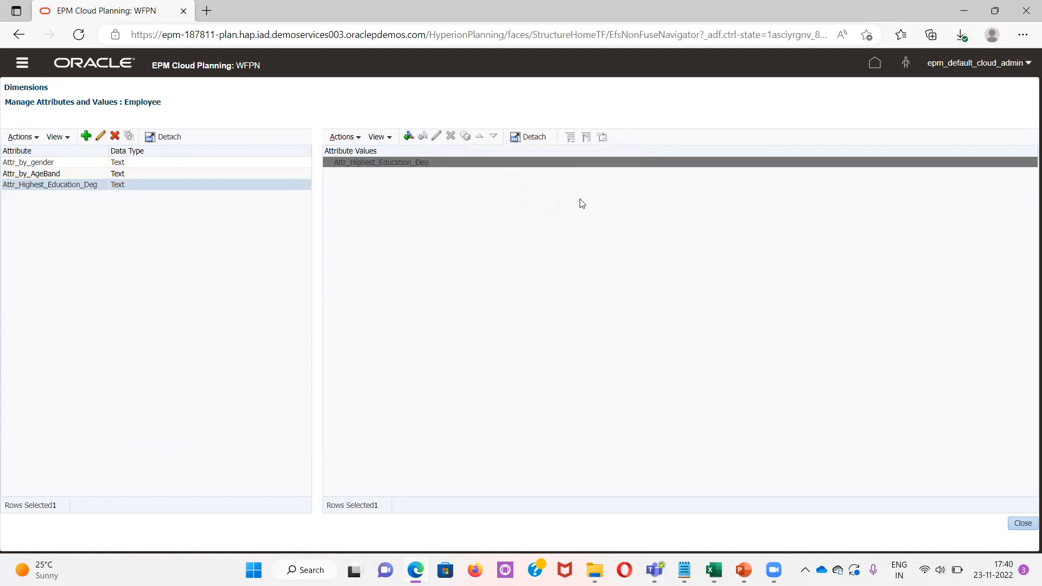
Add a child attribute value named Company Secretary under the Attr_Highest_Education_Deg root value
click(56, 163)
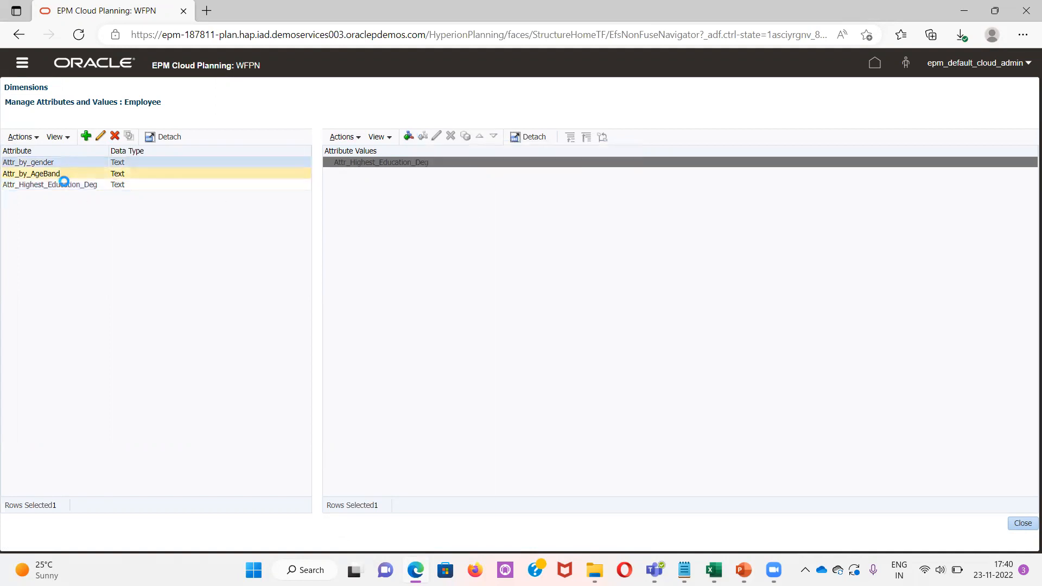
click(59, 185)
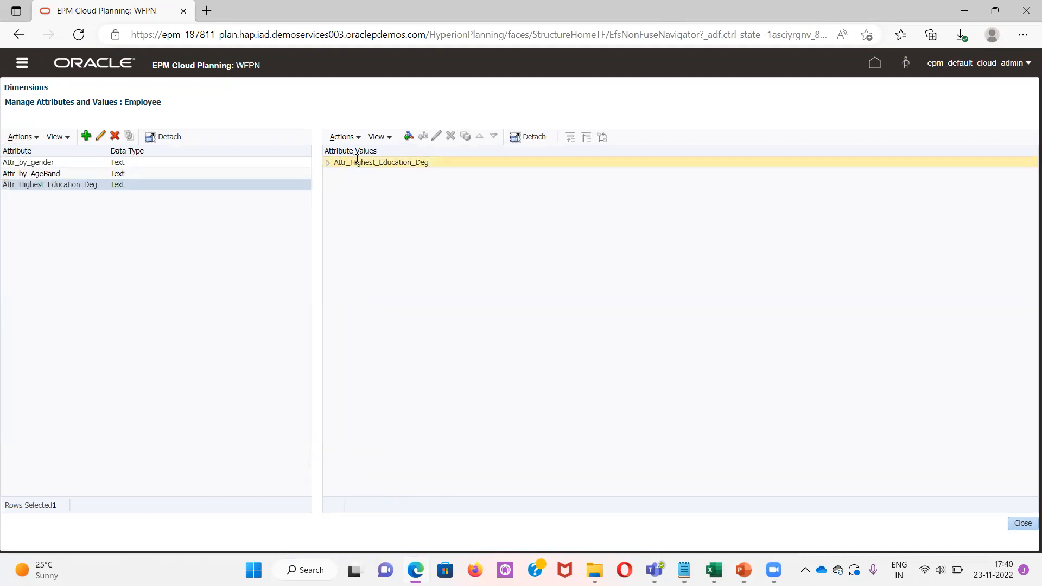
click(357, 162)
click(408, 136)
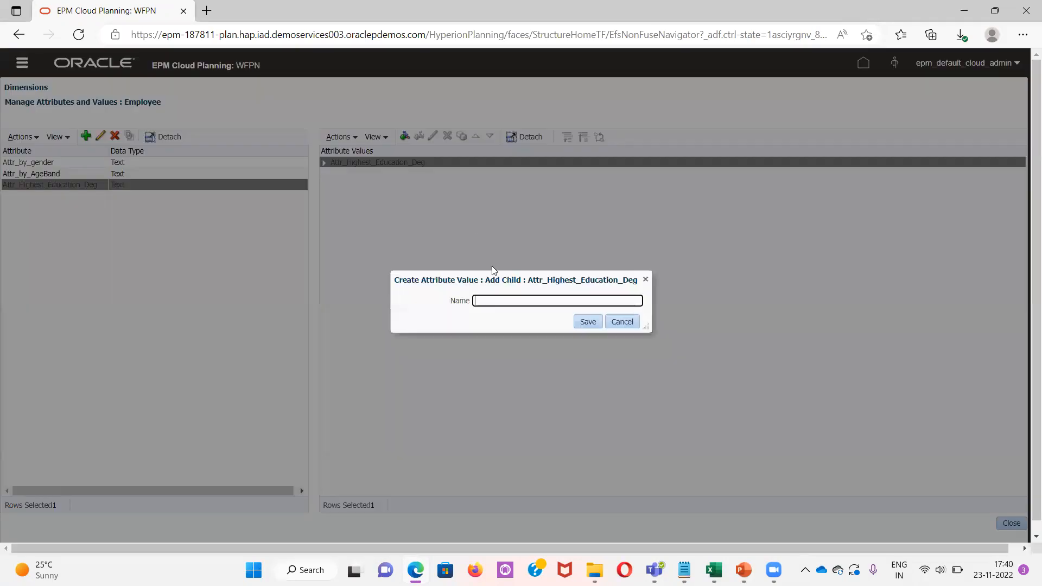
click(495, 304)
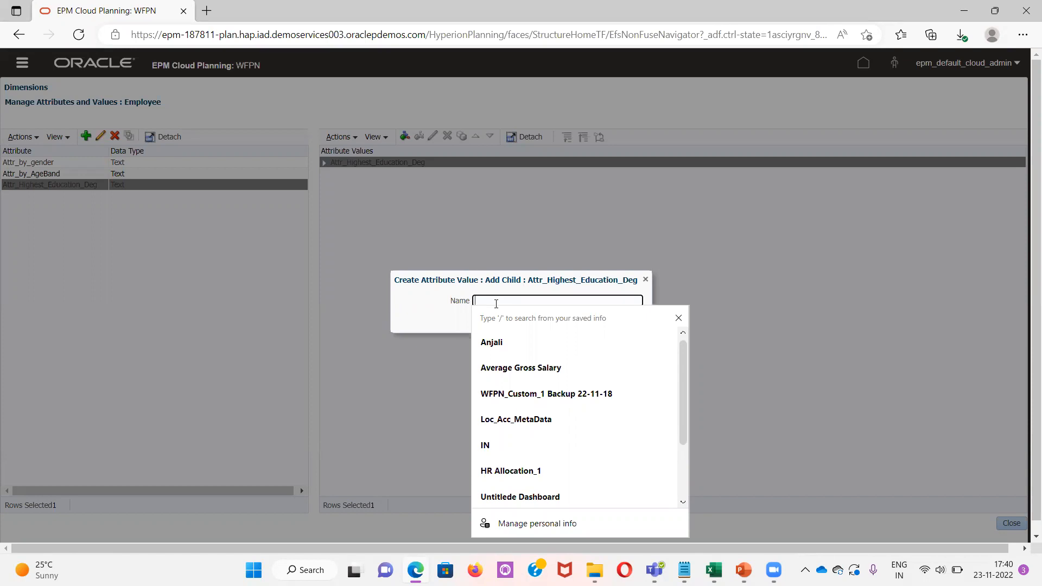
text(Company Secretary)
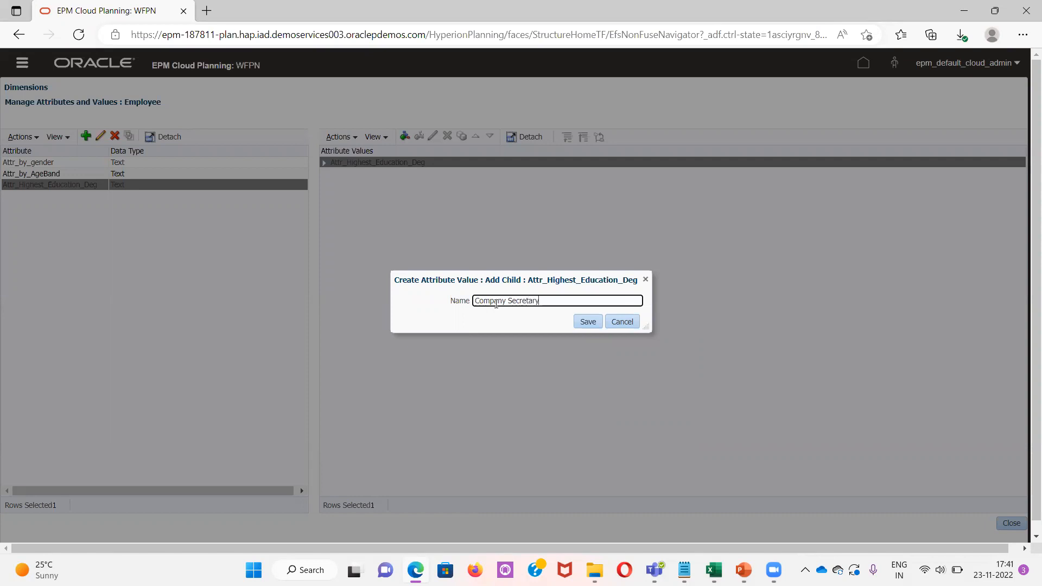
click(592, 323)
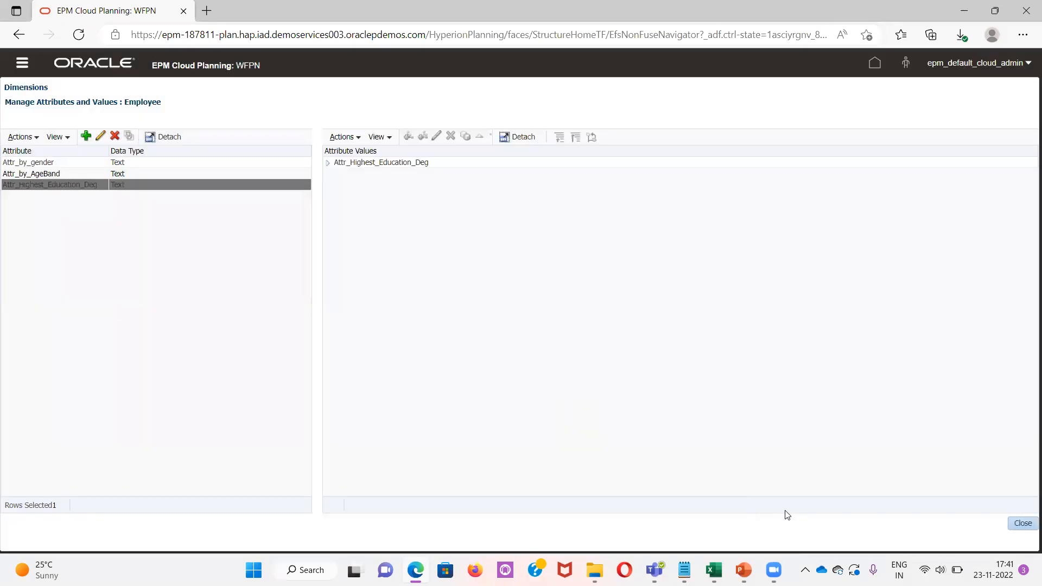
Close the attribute manager and refresh the database, letting the refresh run in the background
click(1019, 523)
click(258, 137)
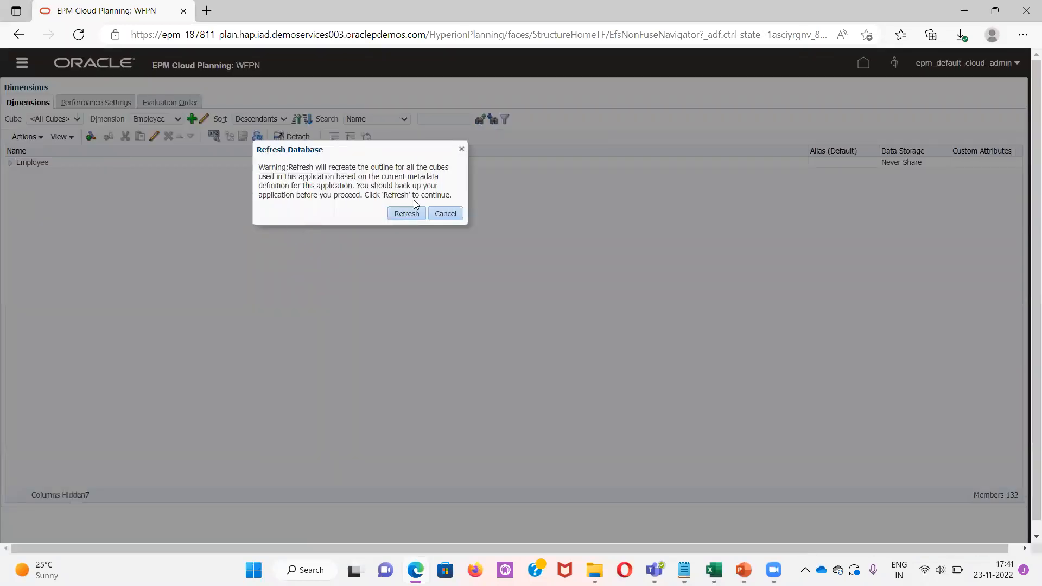
click(404, 217)
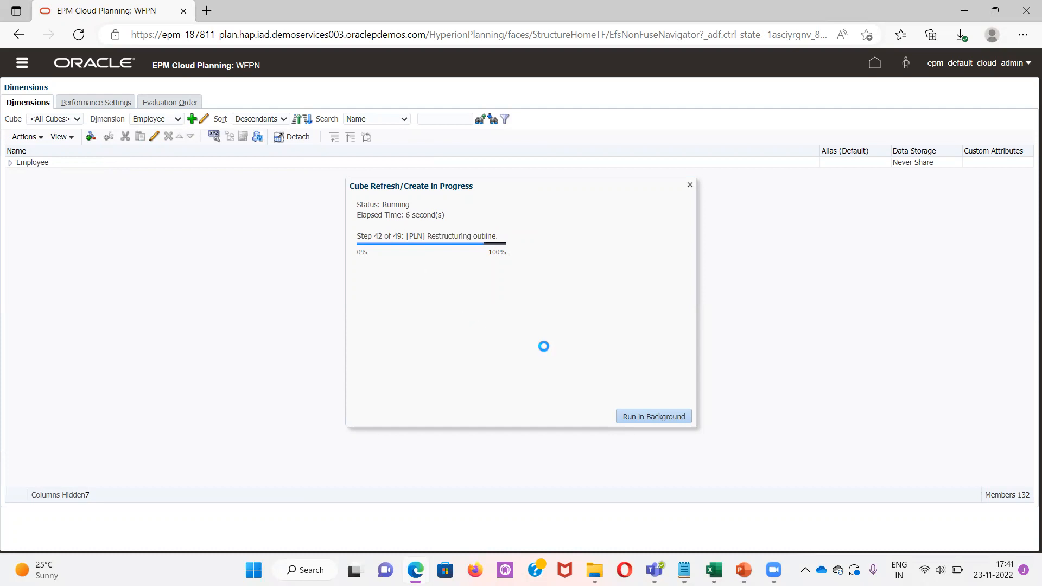
click(676, 417)
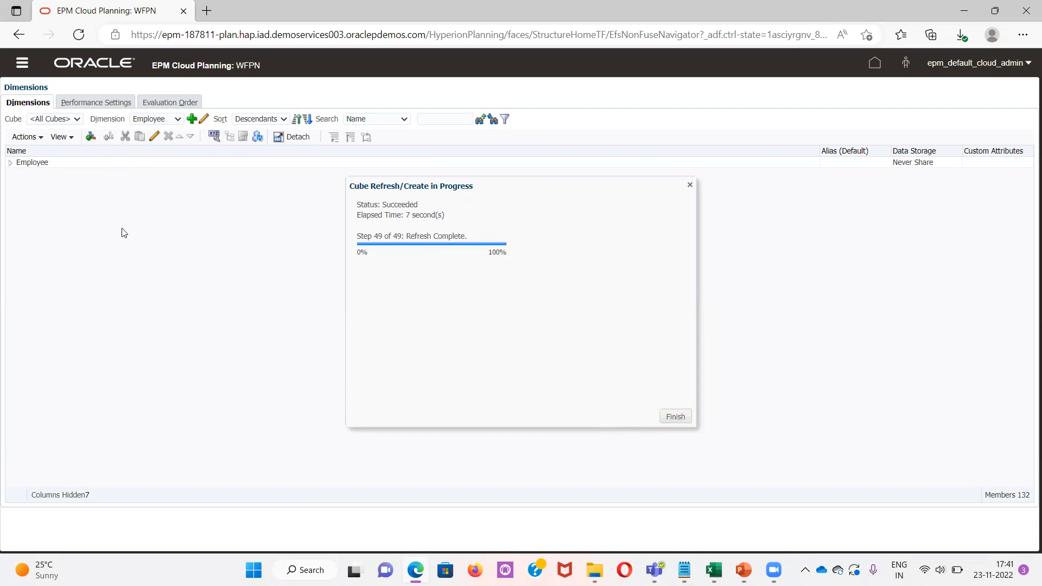
Expand Employee down to Existing Employees and open member E0008 for editing
click(9, 162)
click(21, 174)
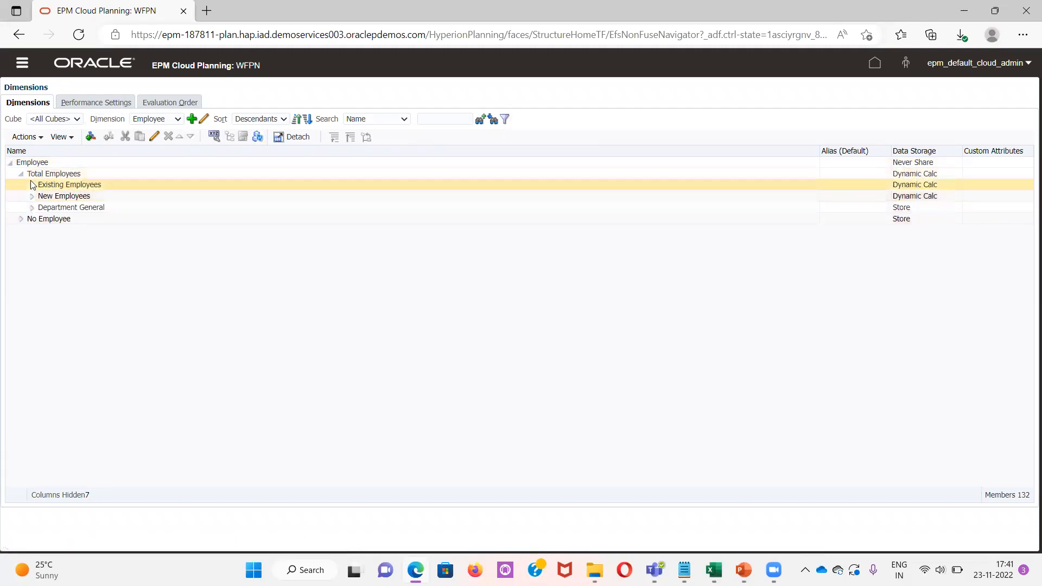
click(32, 184)
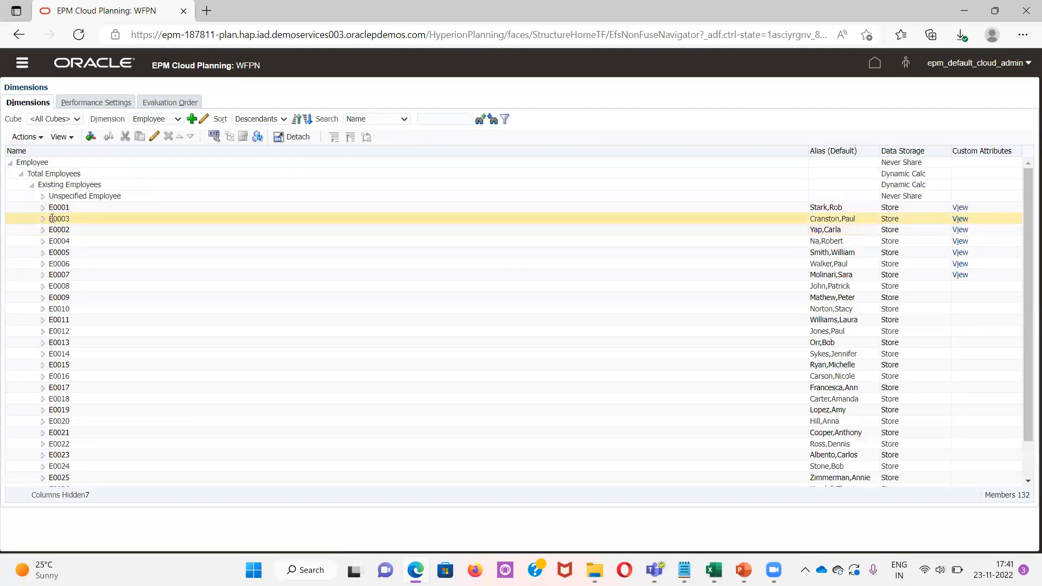
click(58, 285)
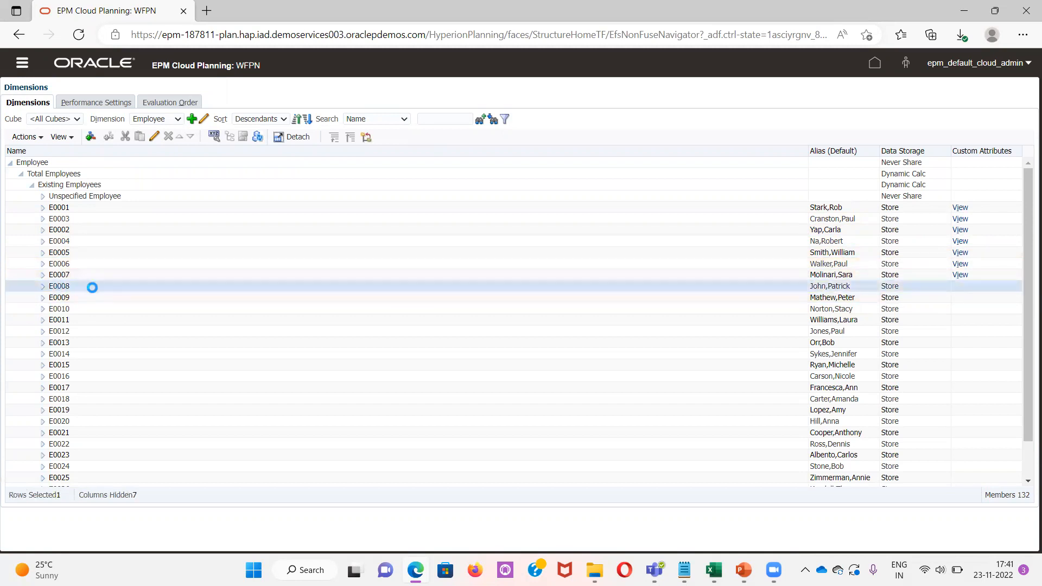
click(154, 137)
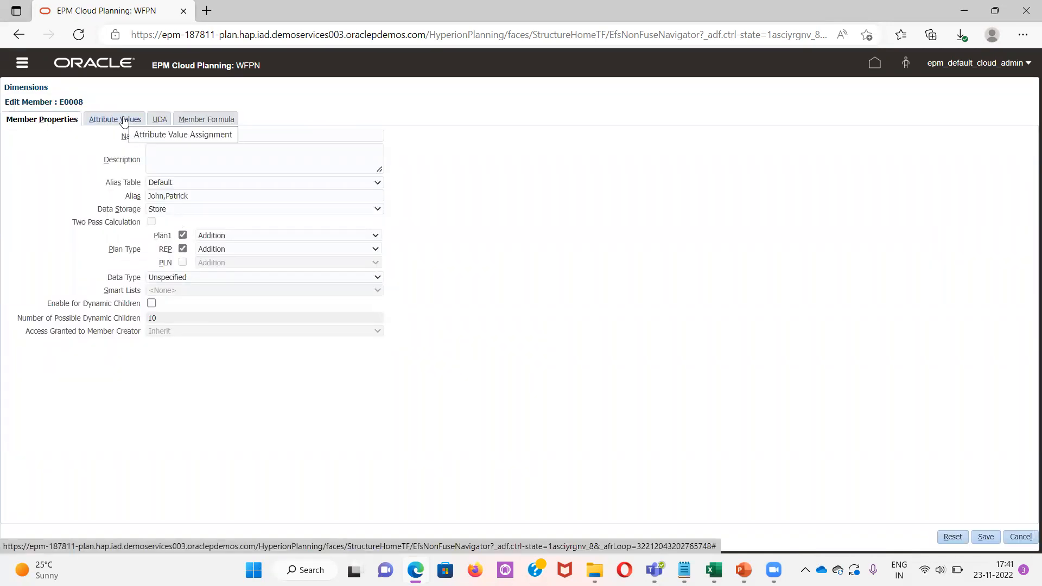
Assign the Male gender value and the 50-60 age band attribute values to E0008
click(124, 119)
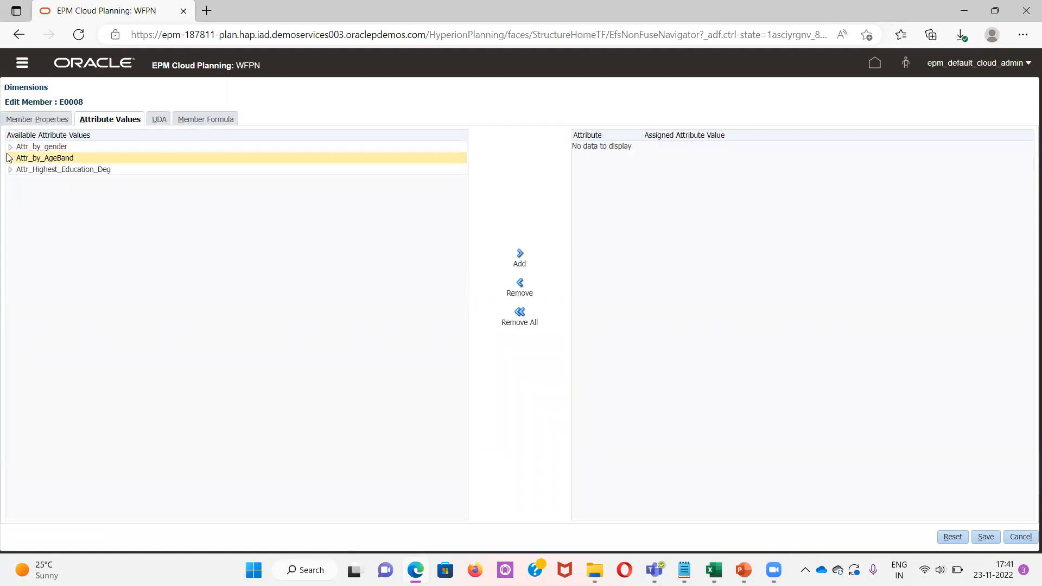
click(10, 147)
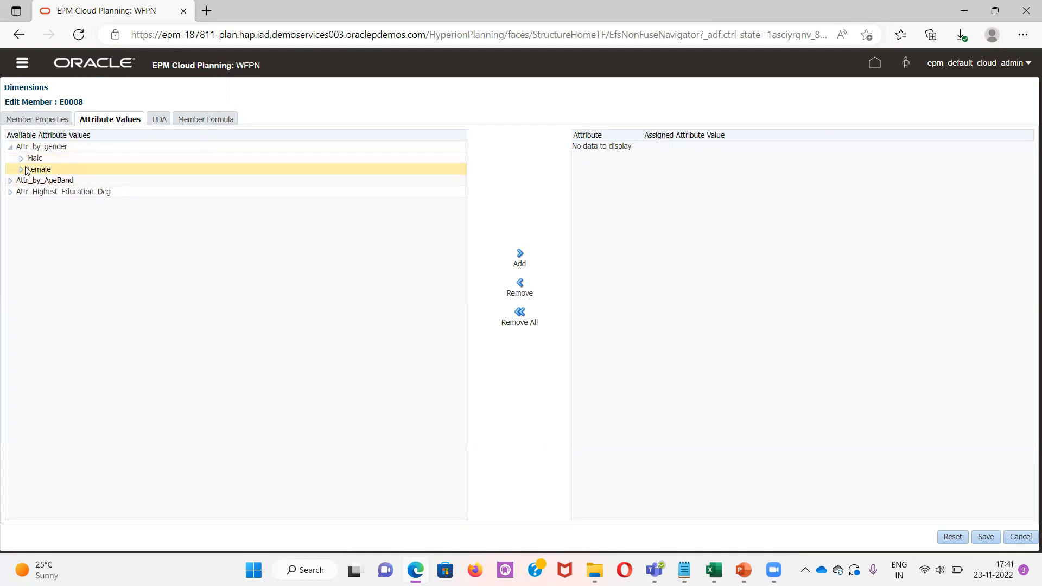
click(33, 158)
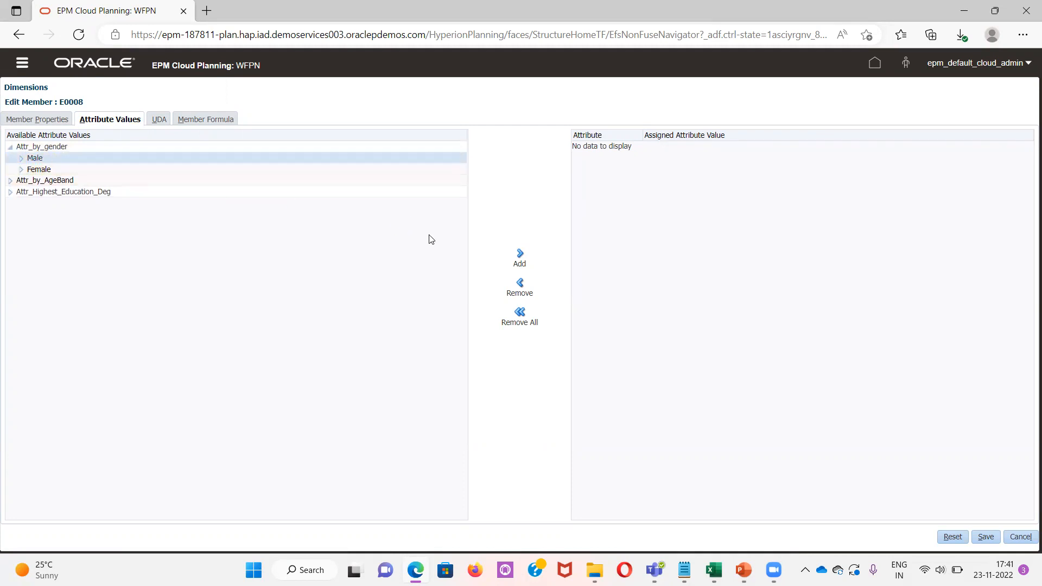
click(520, 256)
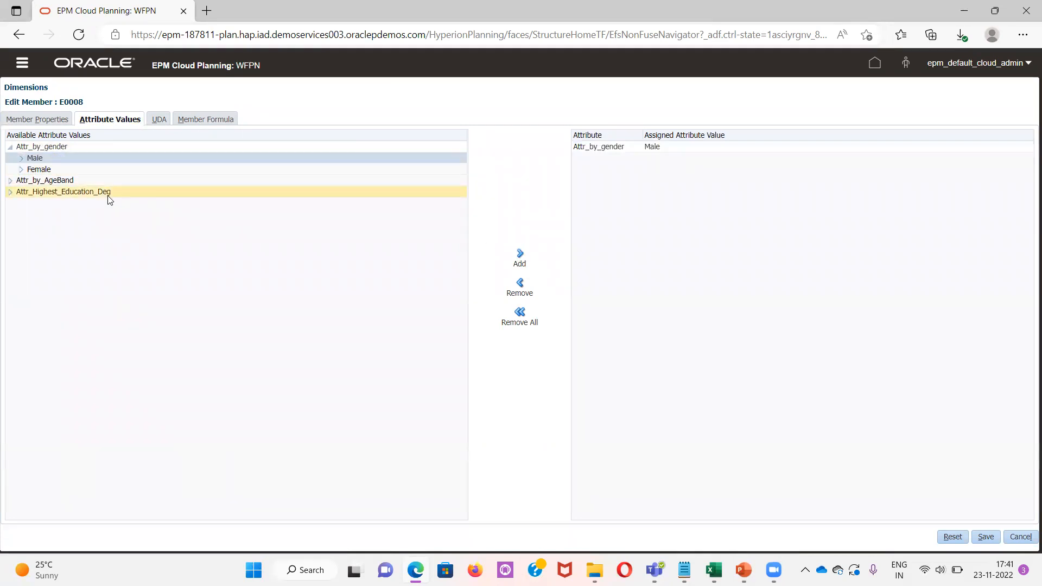
click(11, 181)
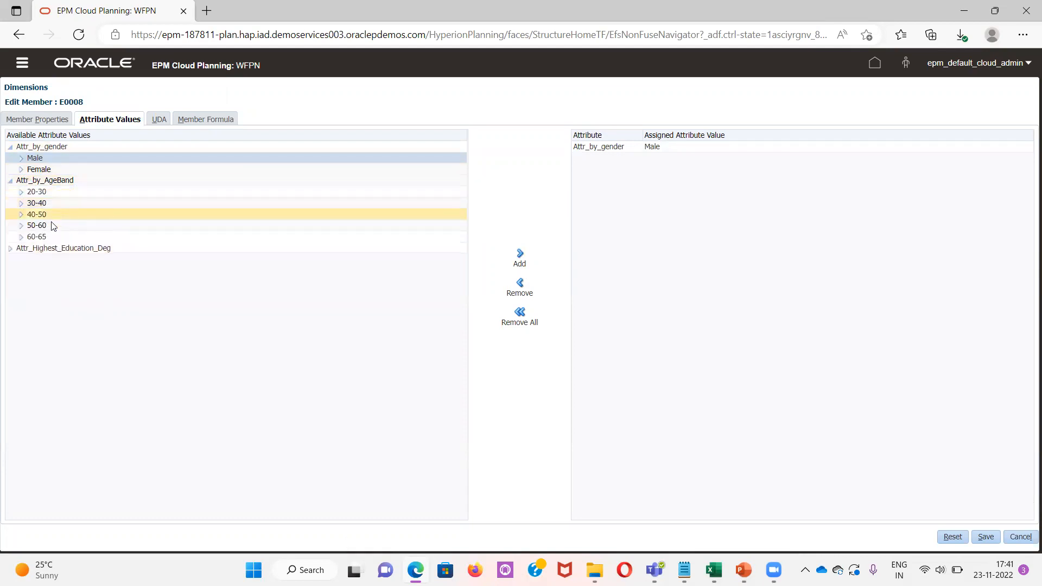
click(53, 227)
click(518, 255)
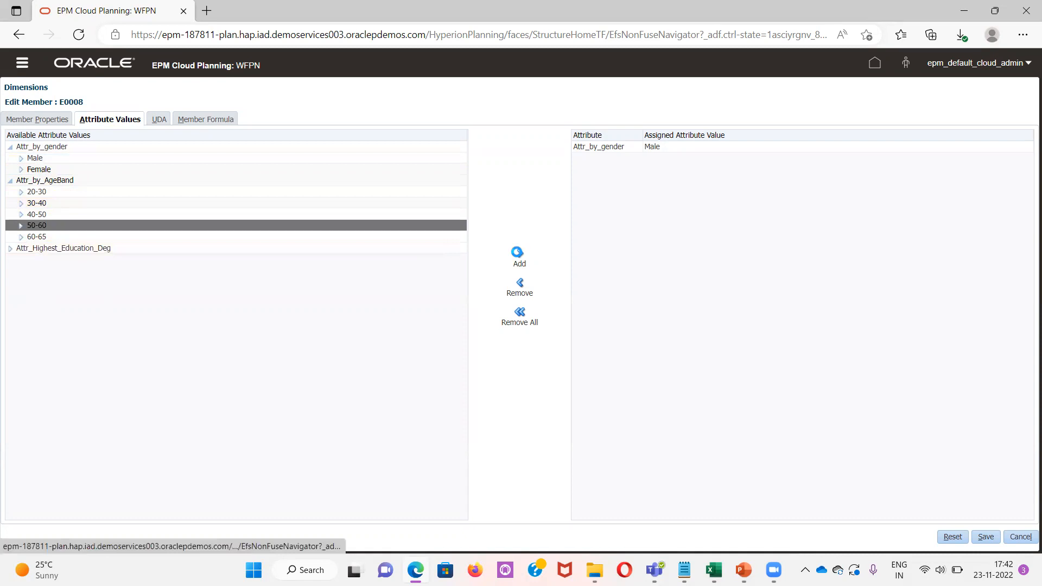
Assign the Doctorate education degree value to E0008 and save the member
click(10, 249)
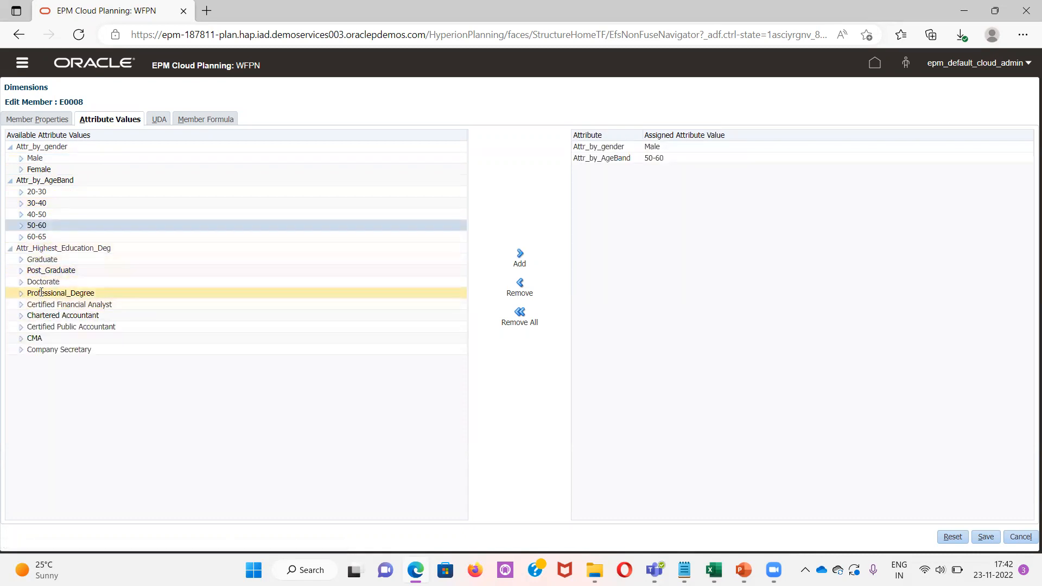
click(41, 282)
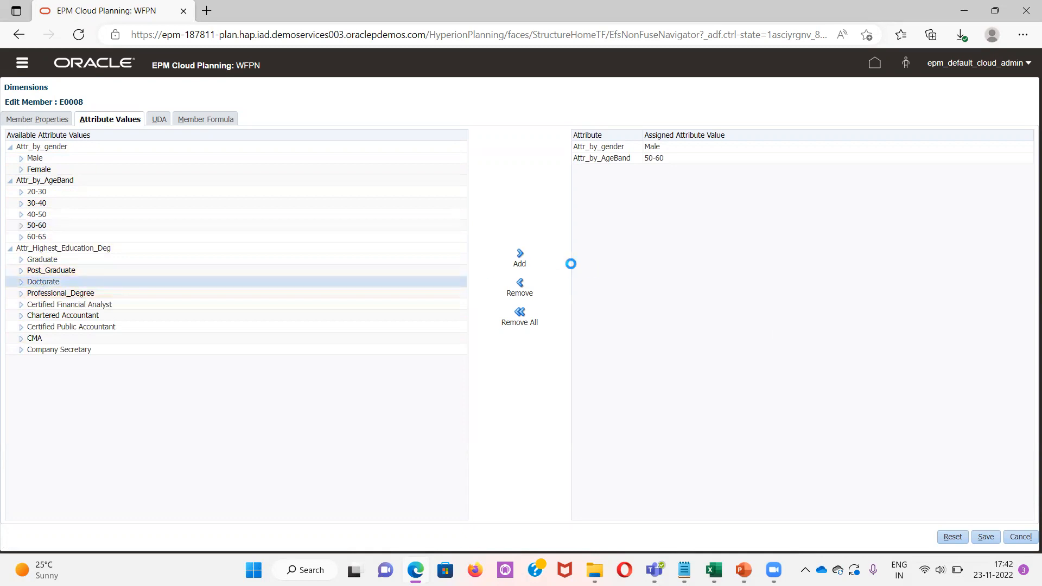
click(520, 255)
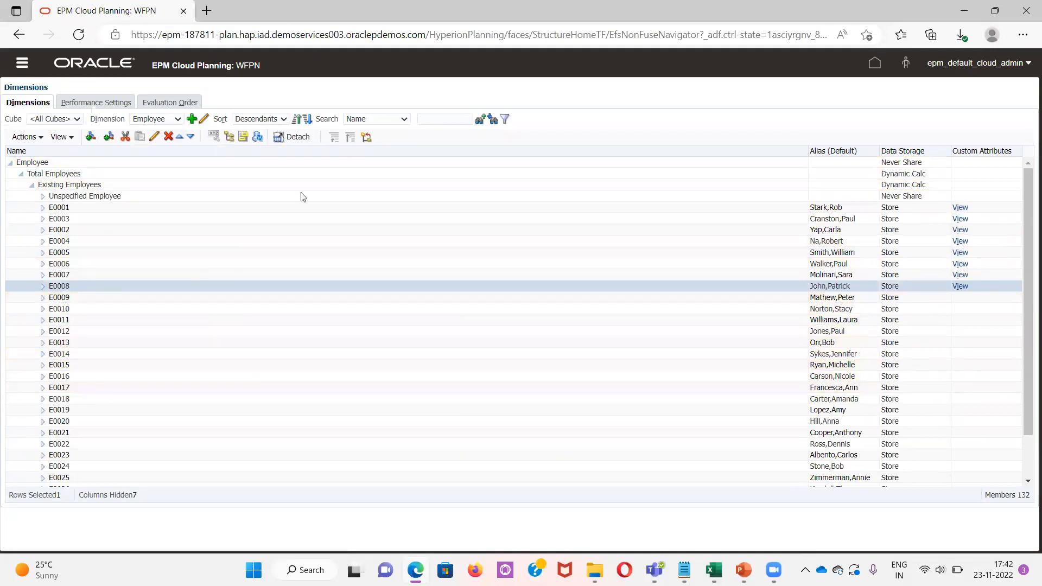
Switch to the Book1 workbook in Excel and open Smart View member selection for the Employee dimension
mouse_move(713, 570)
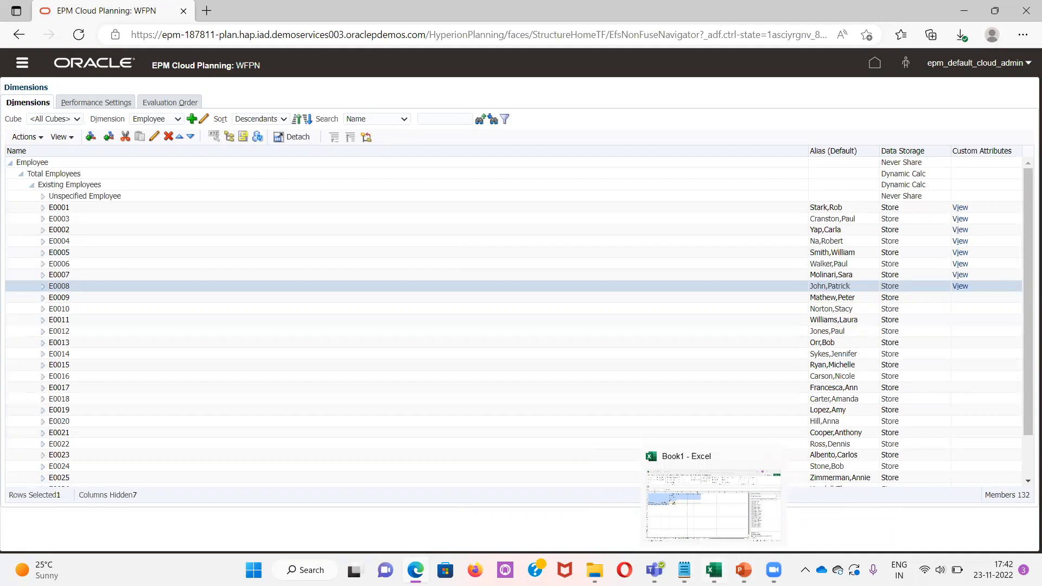
click(713, 570)
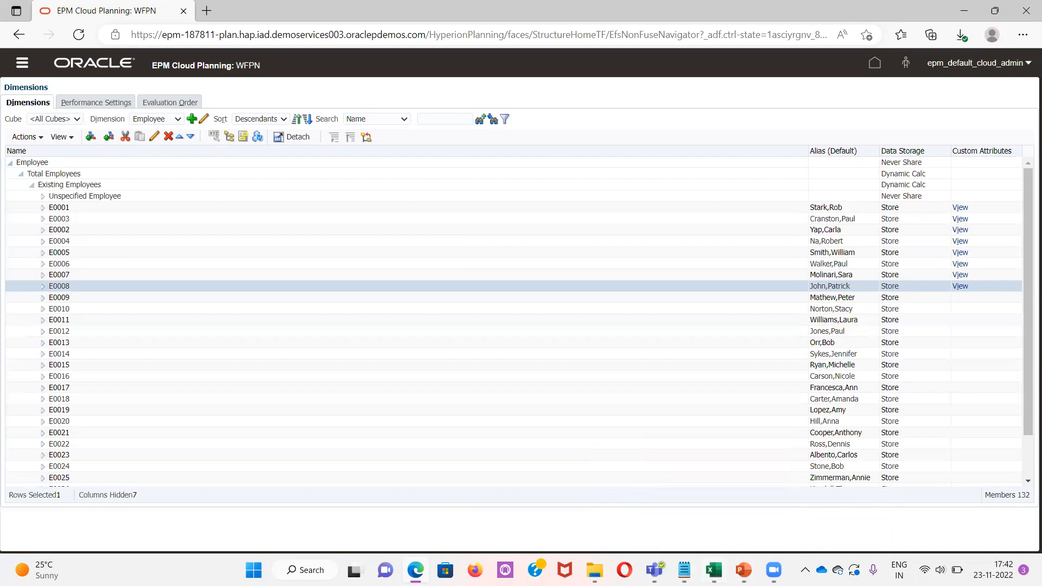
click(151, 525)
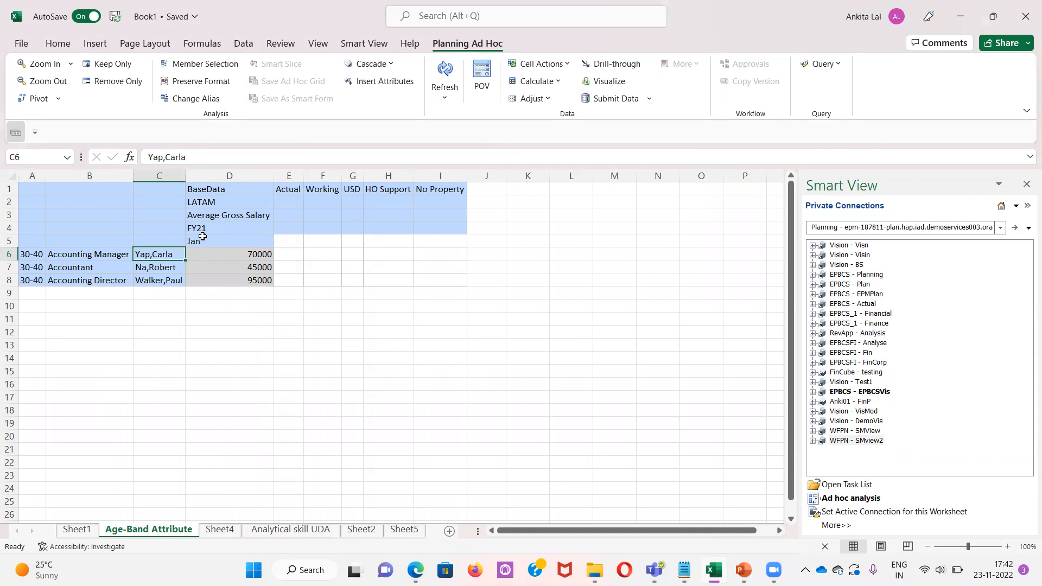
click(201, 65)
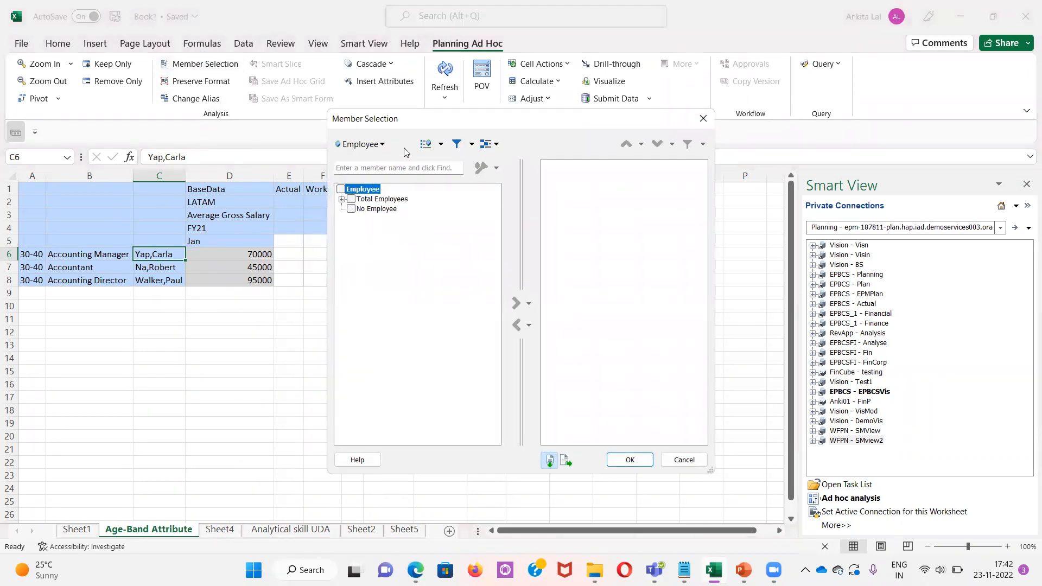
Switch the selector to attribute filtering and define a subset using Attr_by_AgeBand member 30-40
click(441, 144)
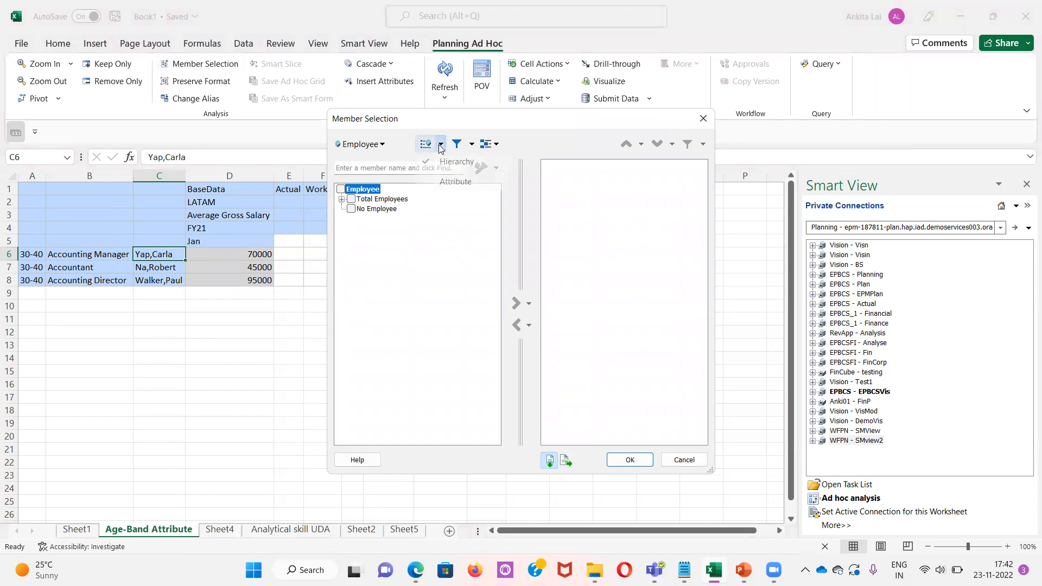
click(449, 183)
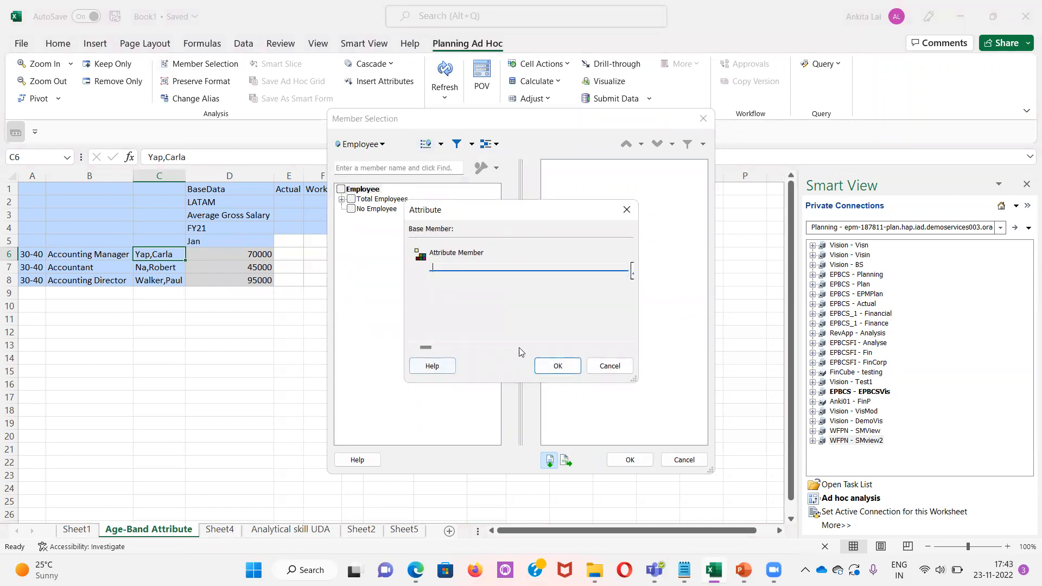
click(628, 347)
click(629, 347)
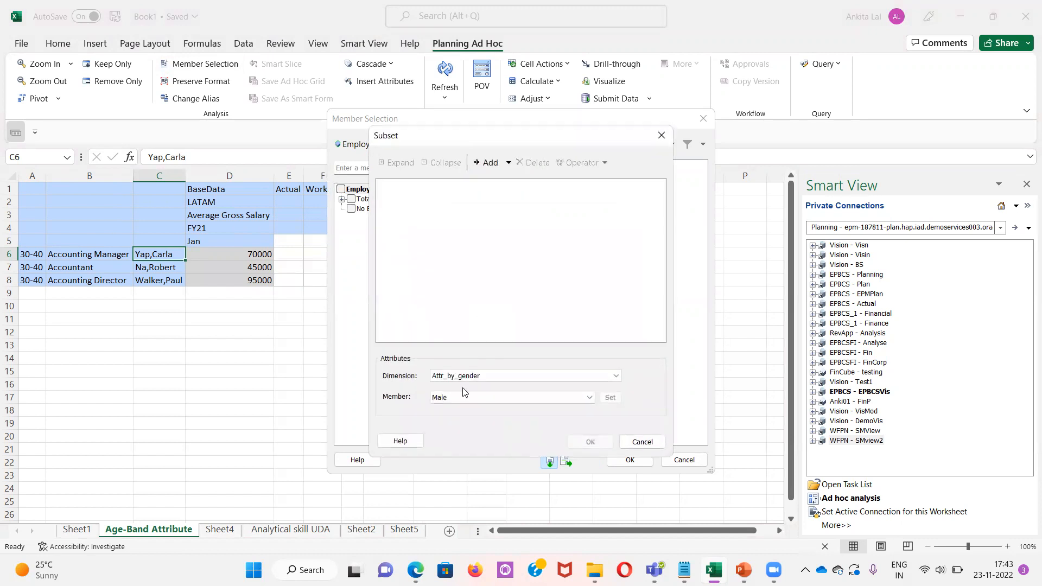
click(470, 376)
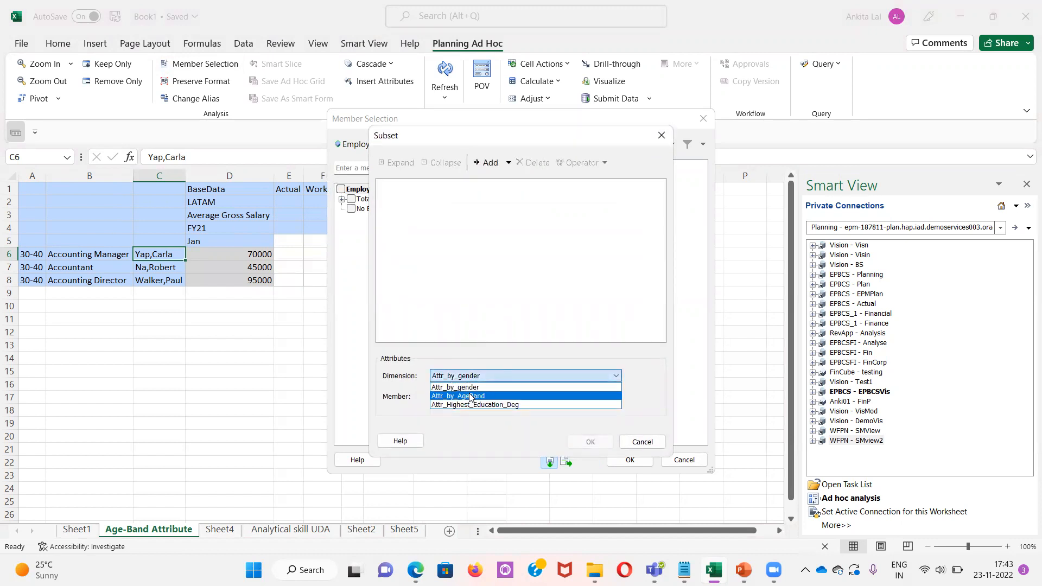
click(470, 396)
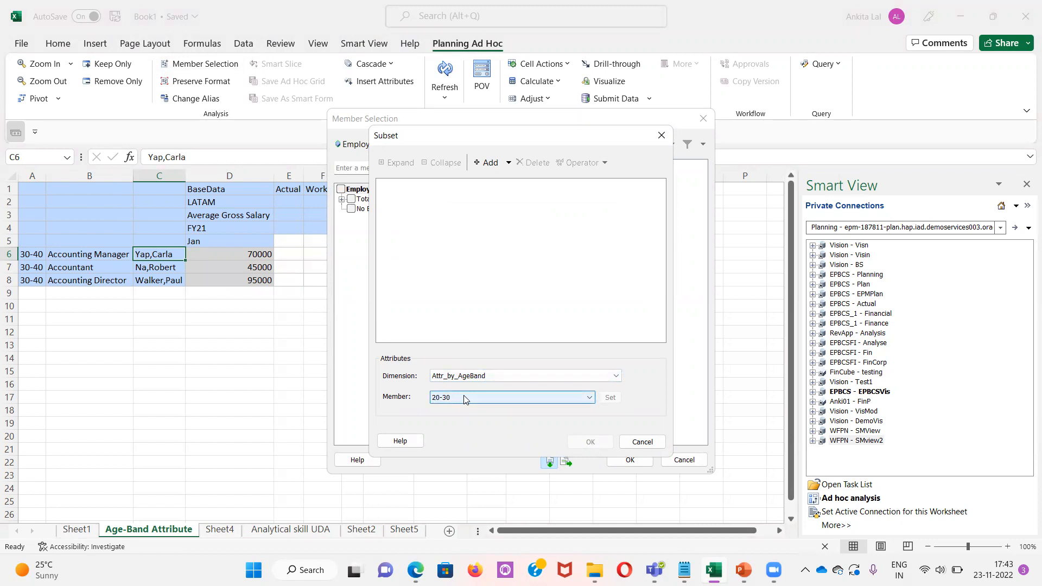
click(463, 398)
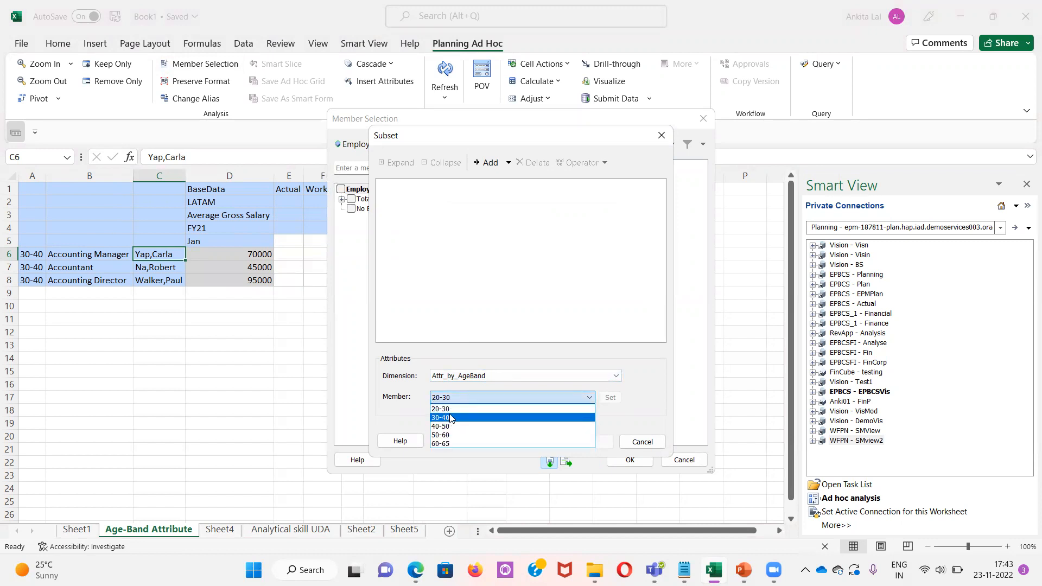
click(451, 418)
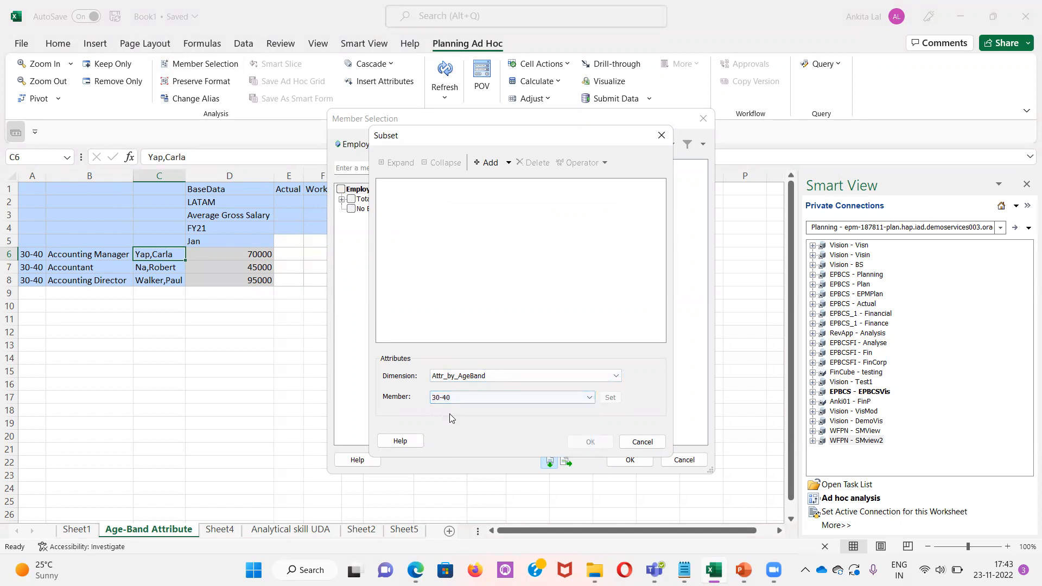
click(489, 163)
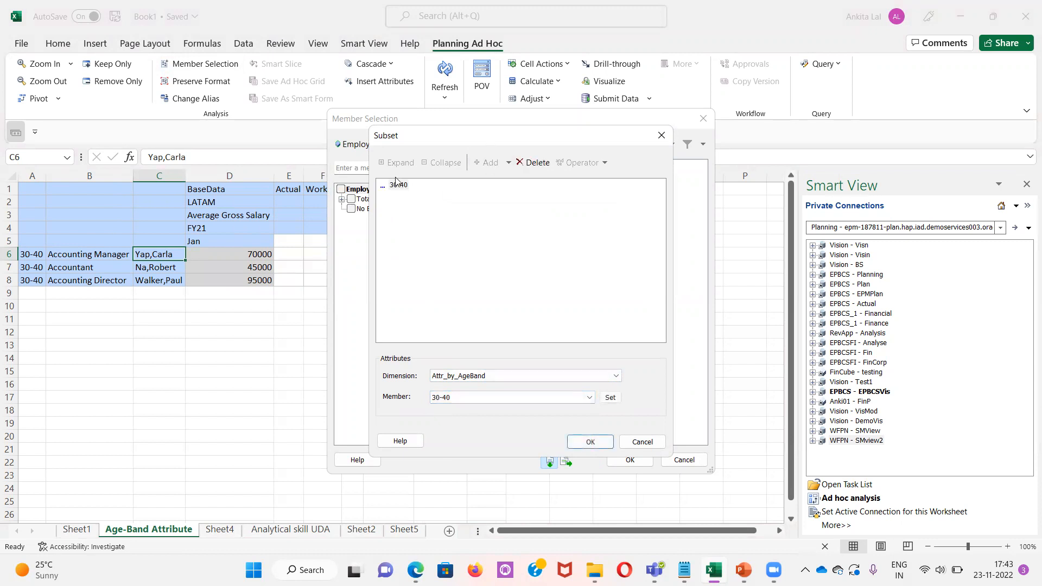
click(610, 398)
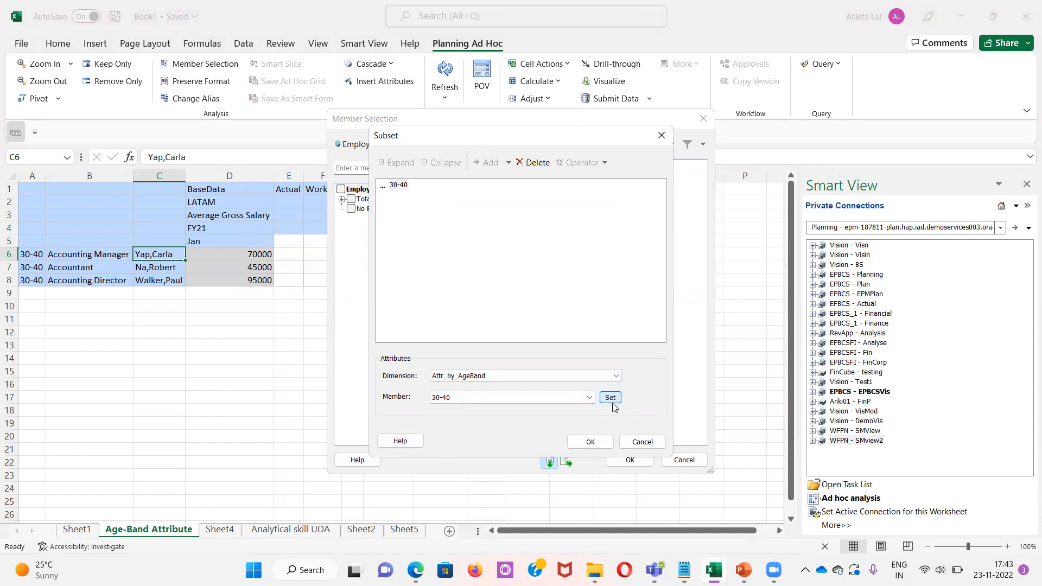
click(591, 444)
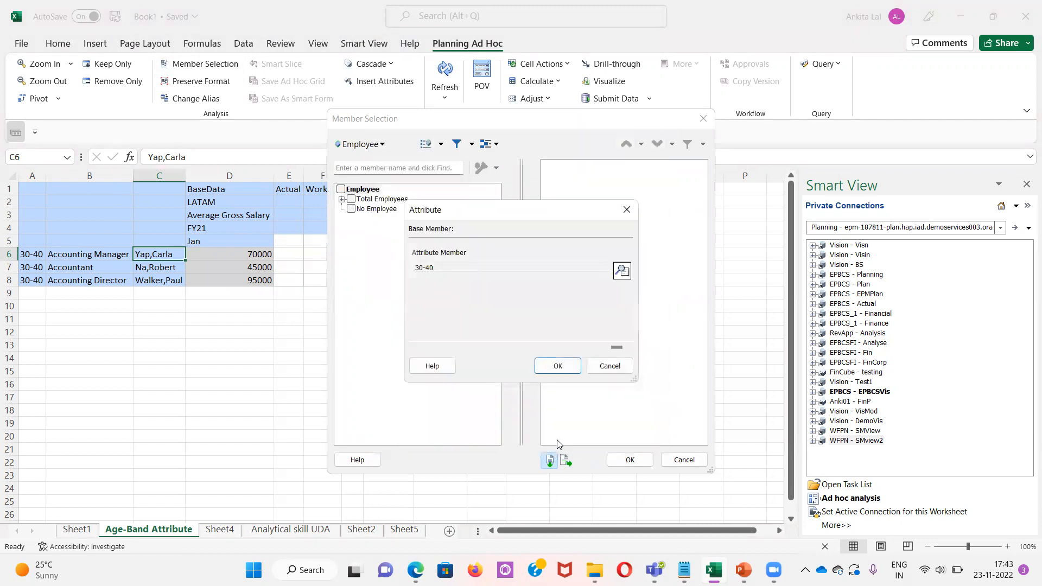
click(567, 370)
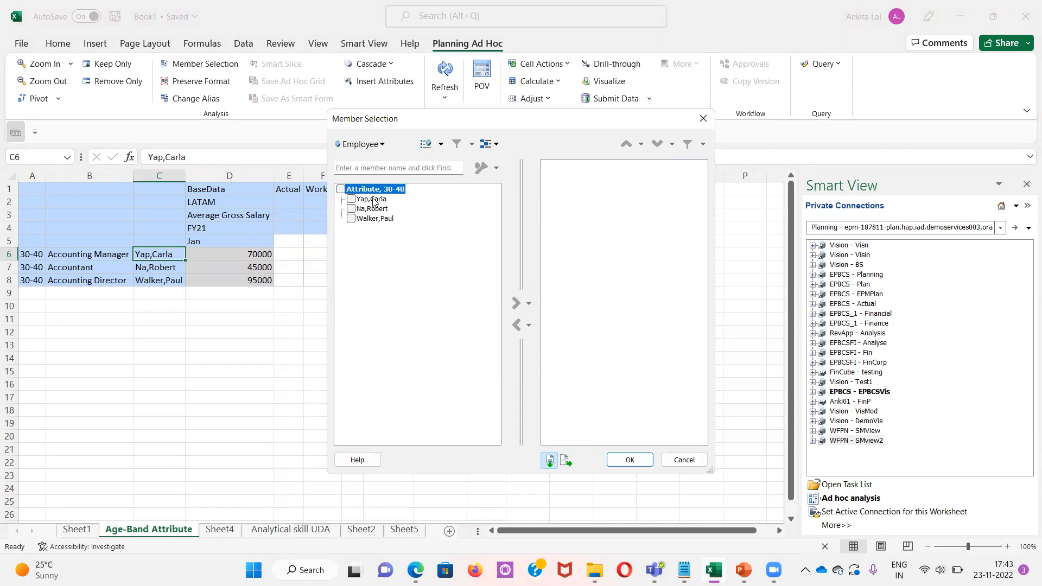
Add the Attribute, 30-40 filter with its employees to the selection and confirm the member selection
click(341, 190)
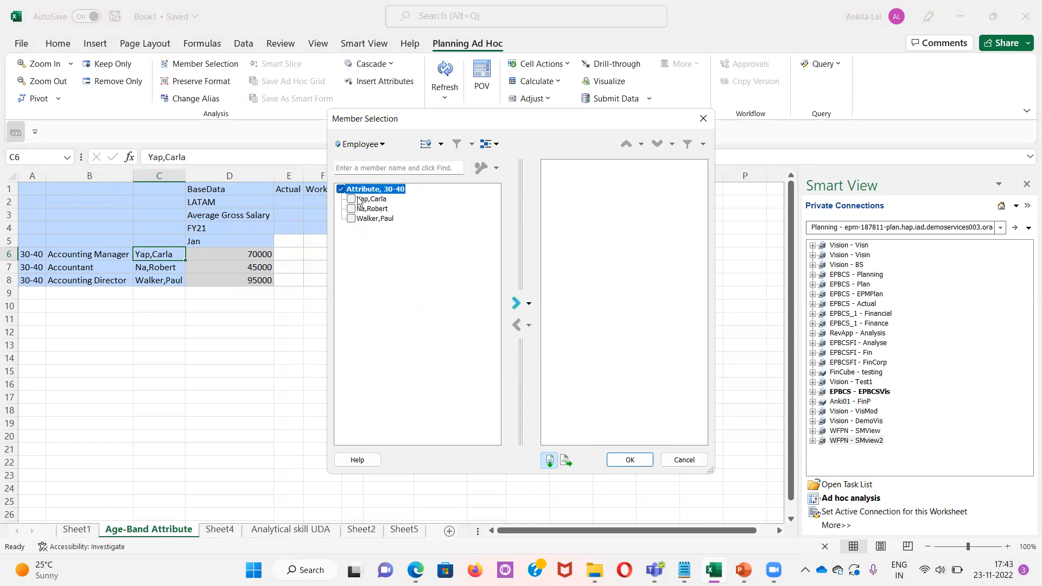
click(519, 304)
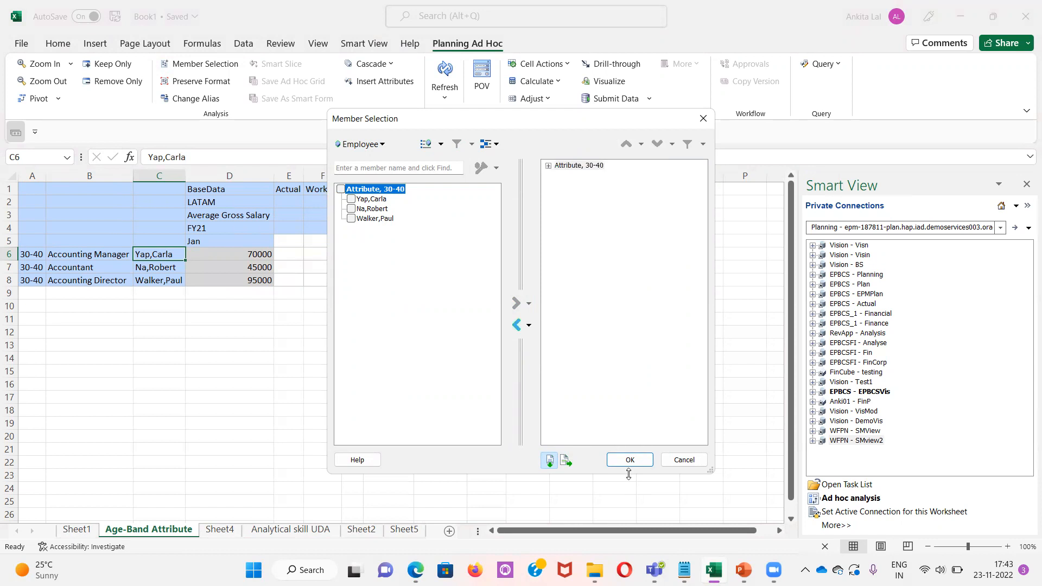
click(630, 460)
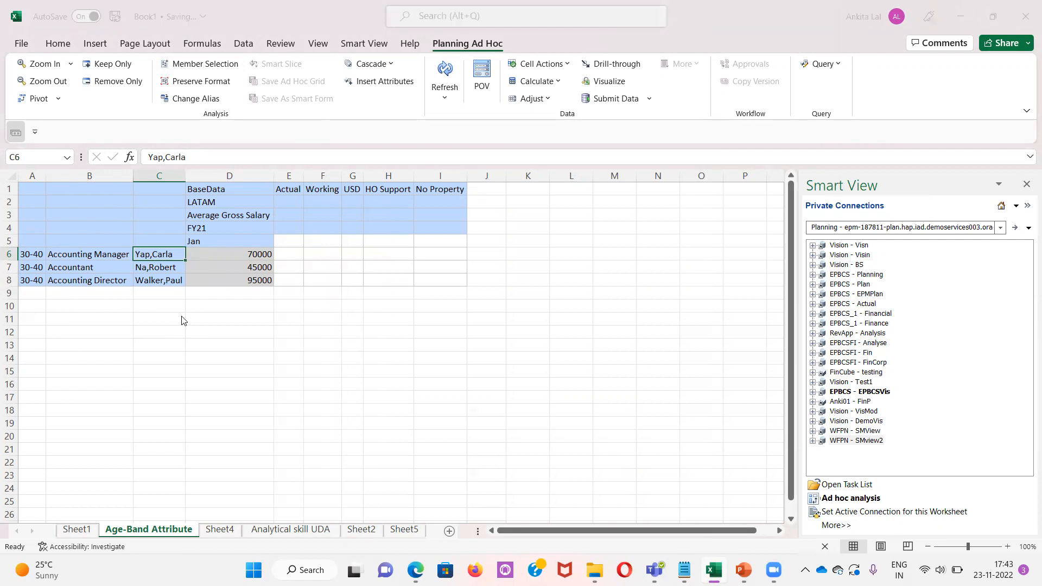
key(alt+Tab)
key(Tab)
key(Tab)
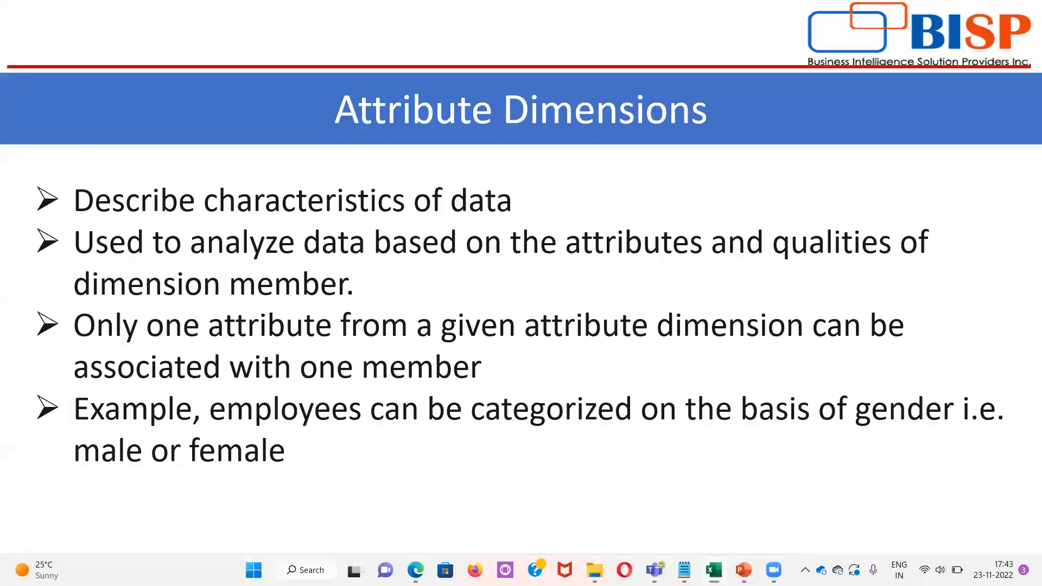
click(390, 289)
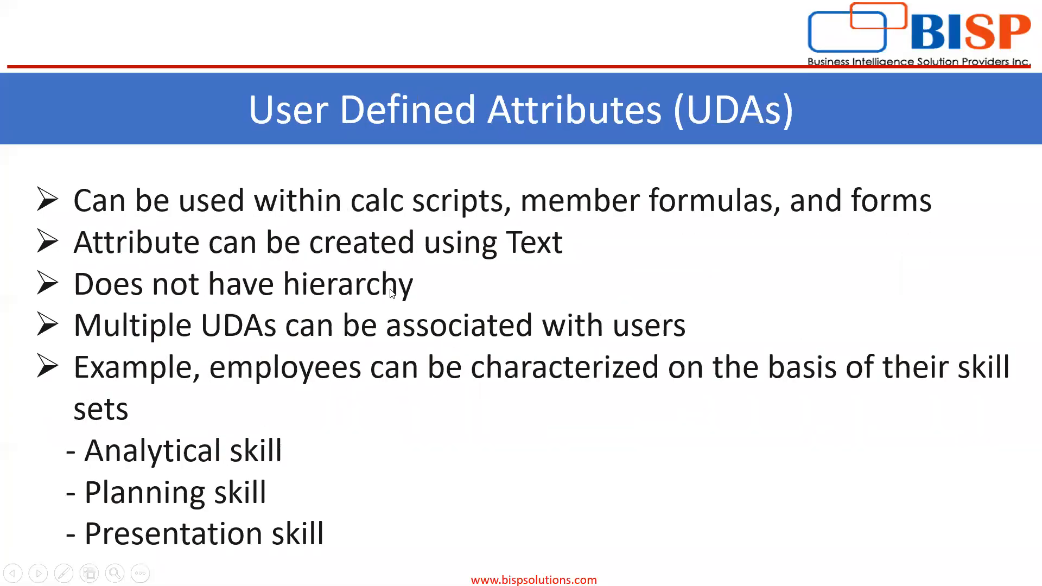
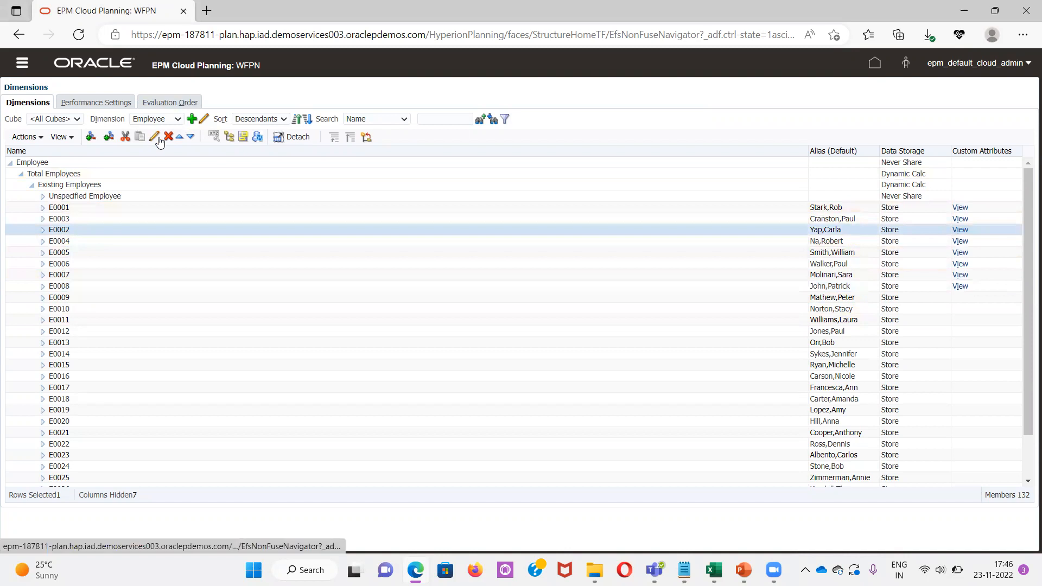
Open member E0002 for editing, create a new UDA named Presentation Skill, and save the member
click(154, 138)
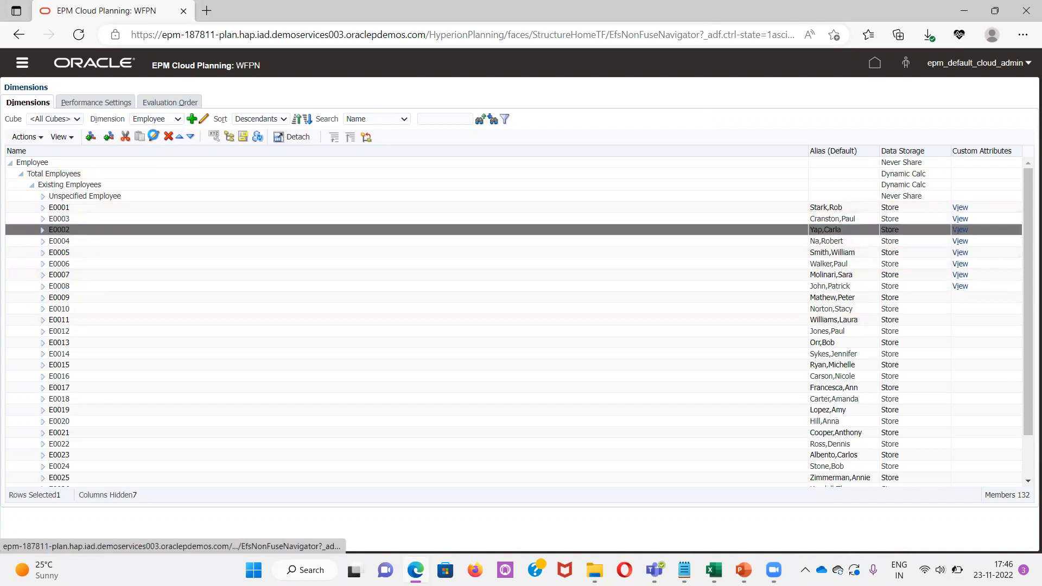
click(159, 121)
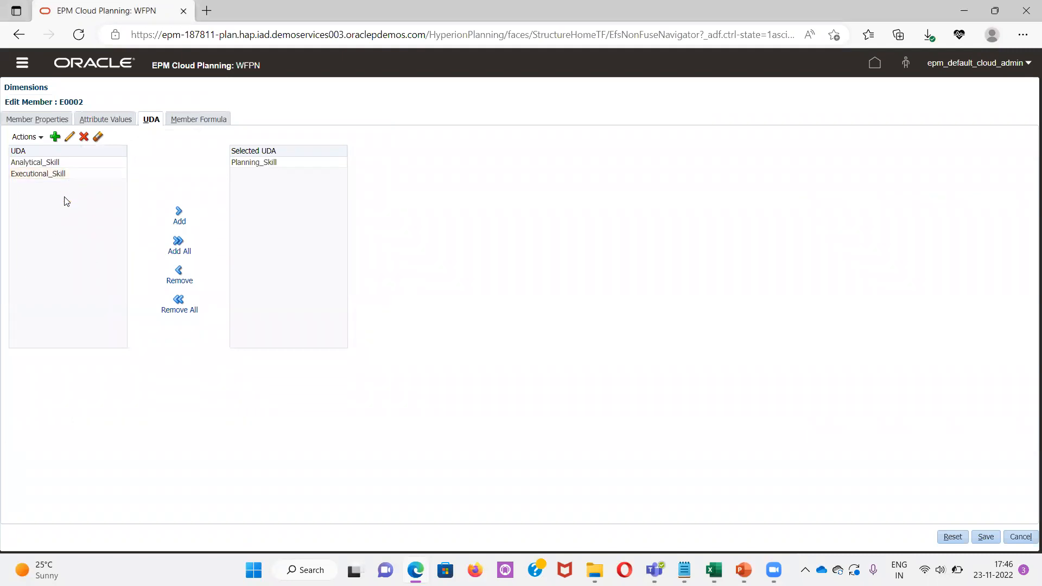
click(55, 141)
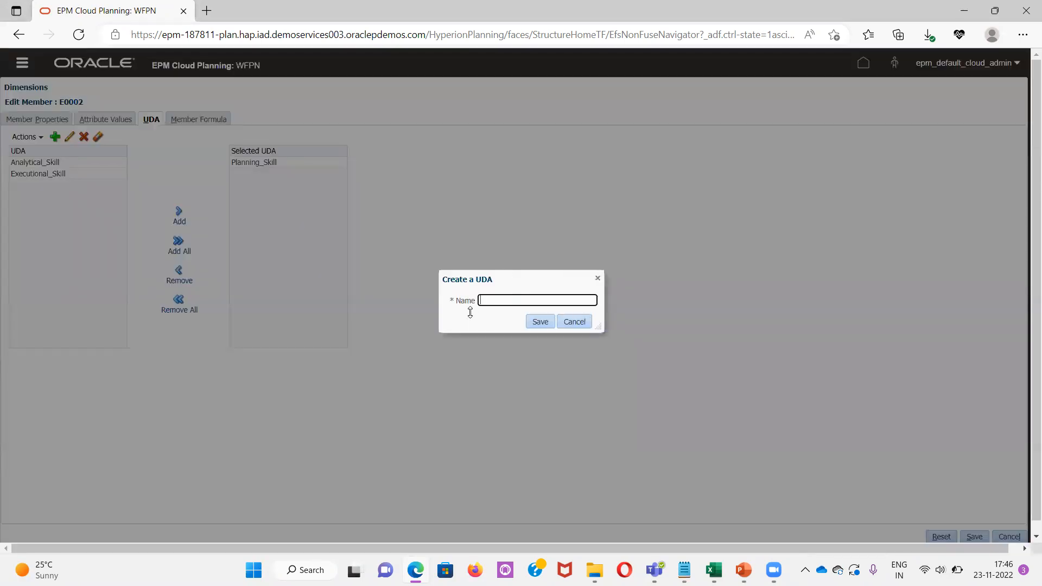
click(494, 298)
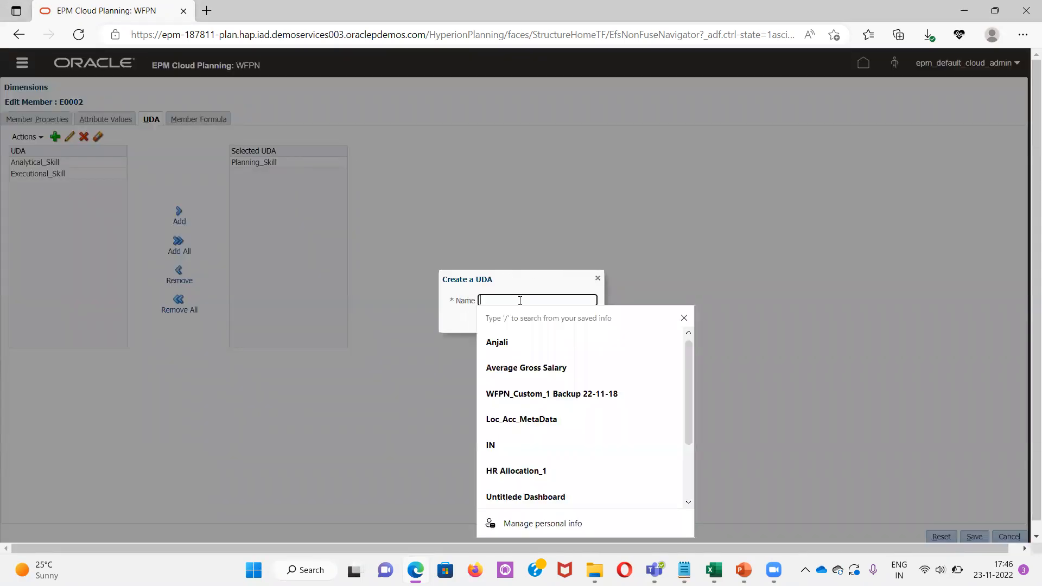
text(Prese)
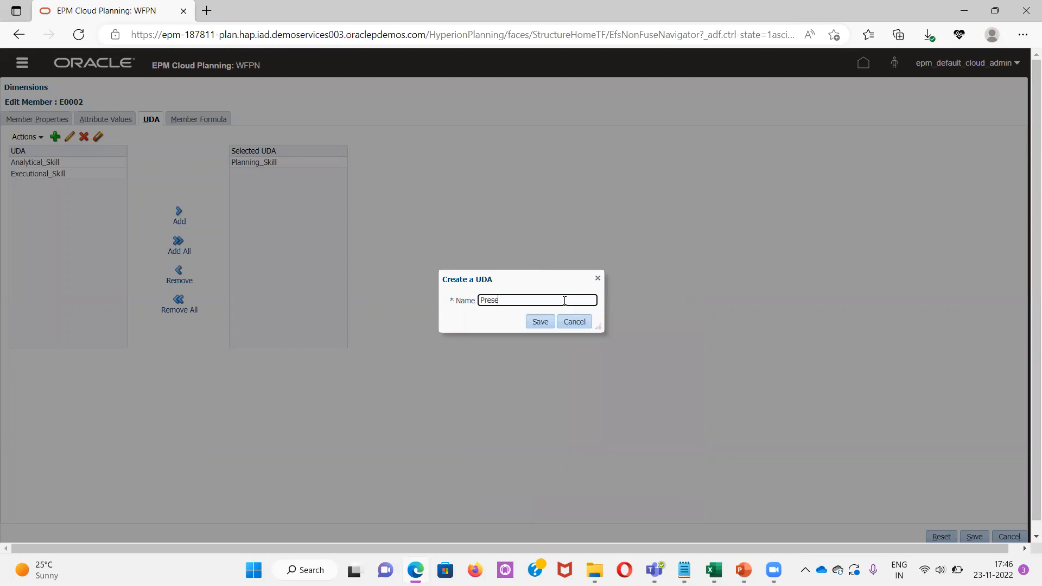
text(ntation Skill)
click(540, 322)
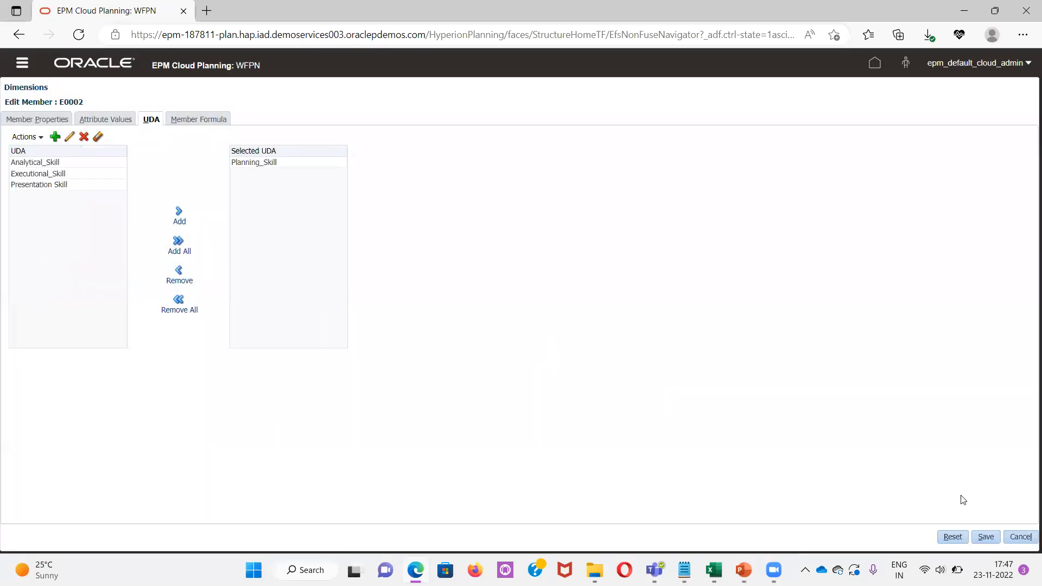
click(985, 537)
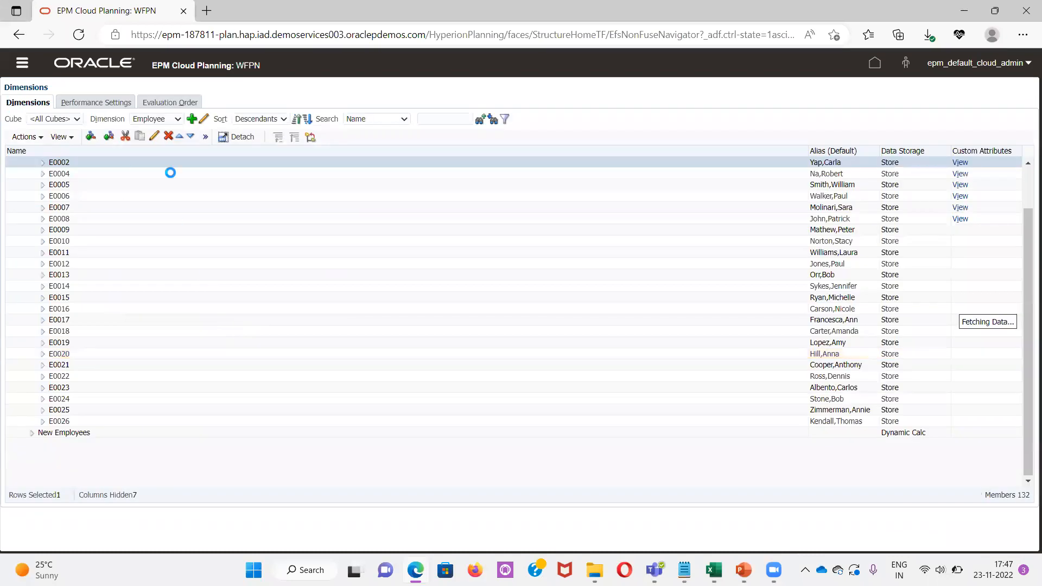
Refresh the database and let the cube refresh run in the background
click(205, 137)
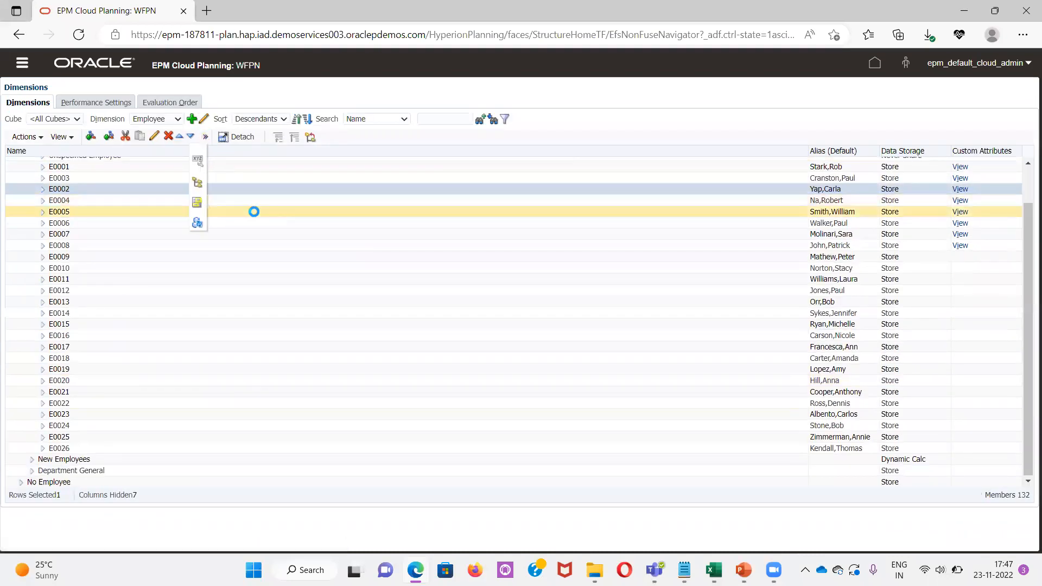
scroll(255, 209, down, 1)
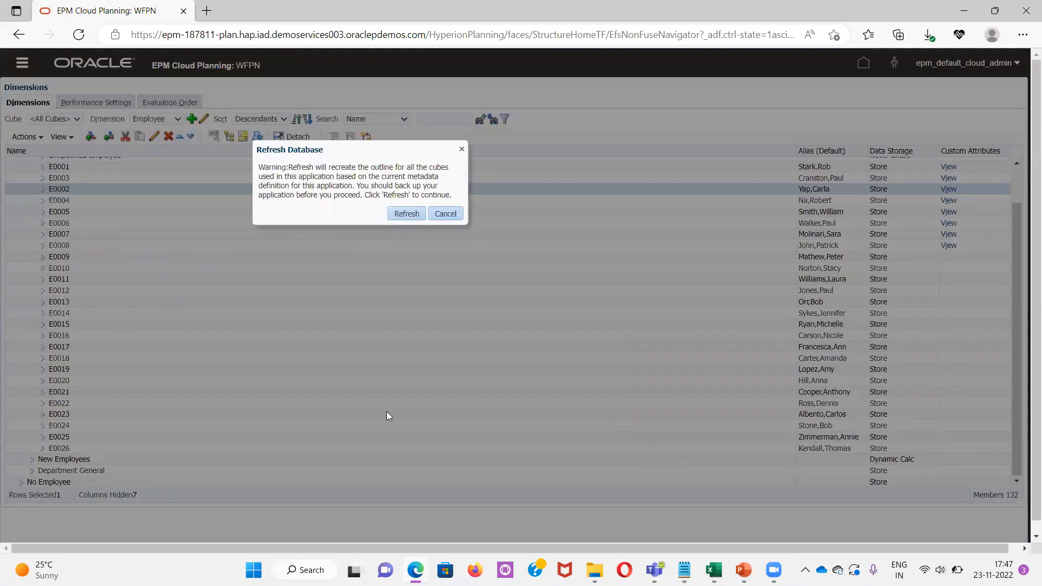
click(394, 215)
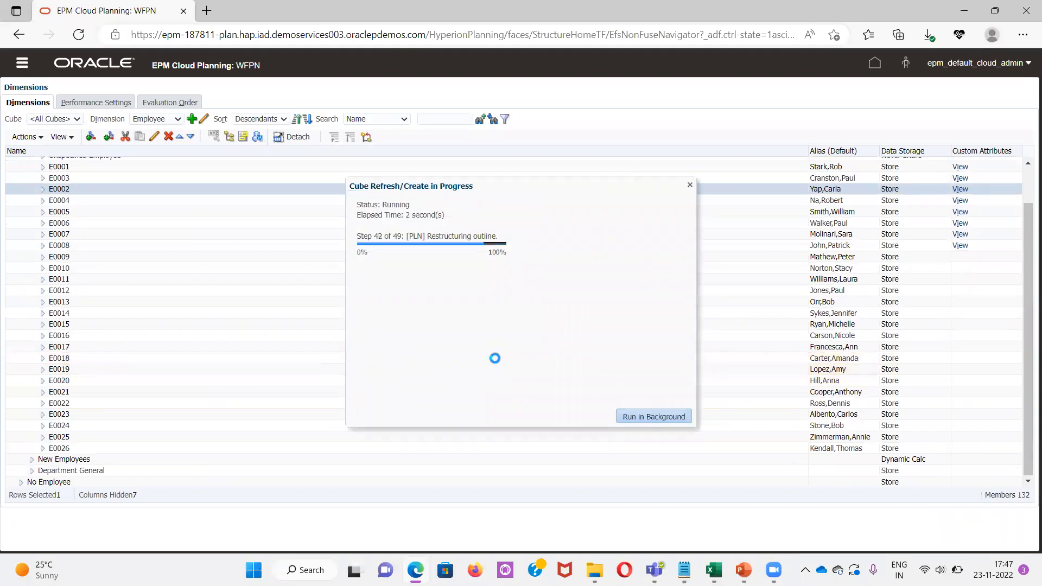
click(674, 416)
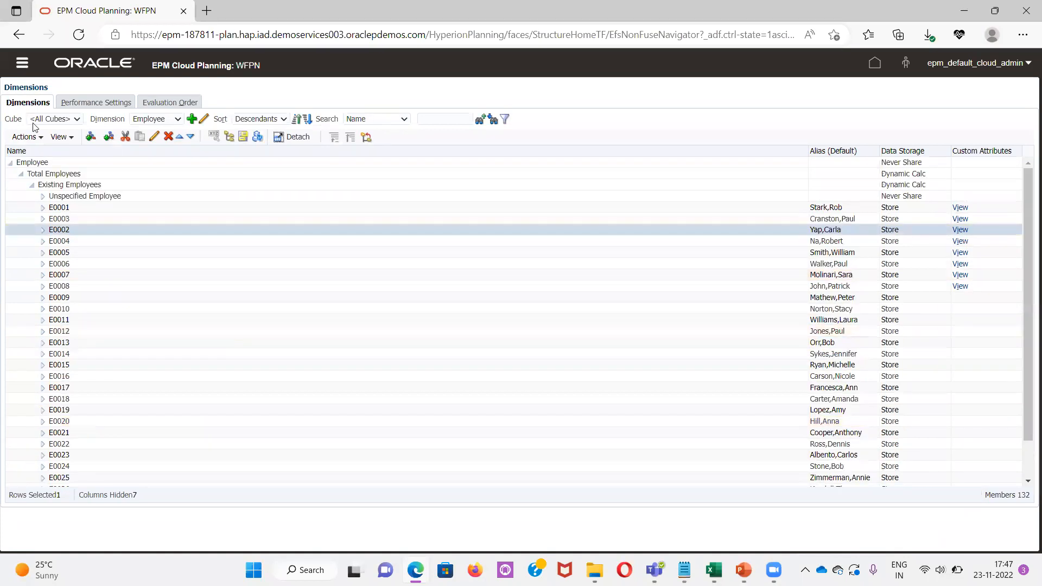
Edit employee E0009 and assign the Analytical_Skill and Executional_Skill UDAs, then save the member
click(59, 206)
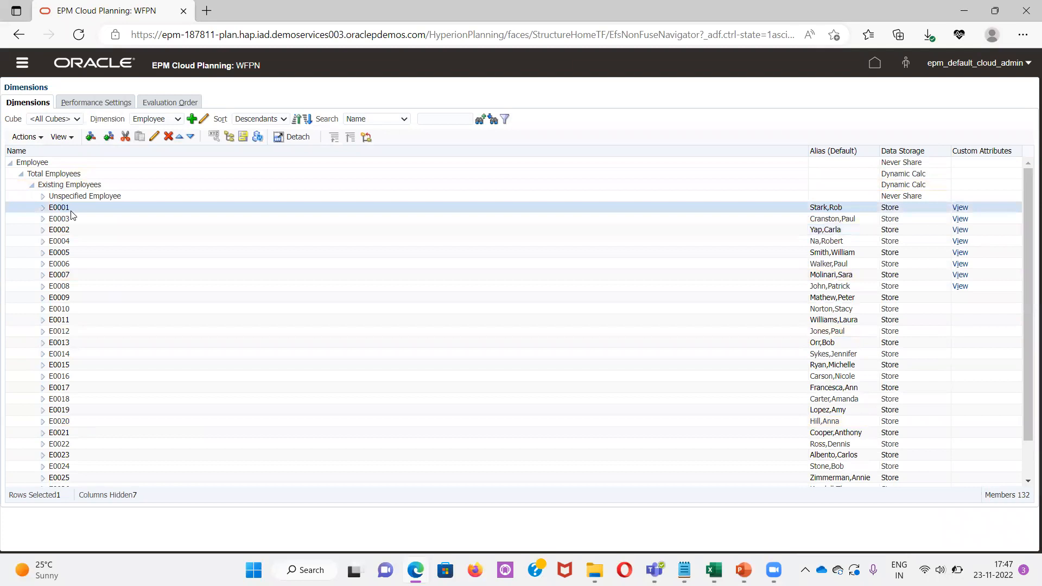
click(72, 295)
click(155, 137)
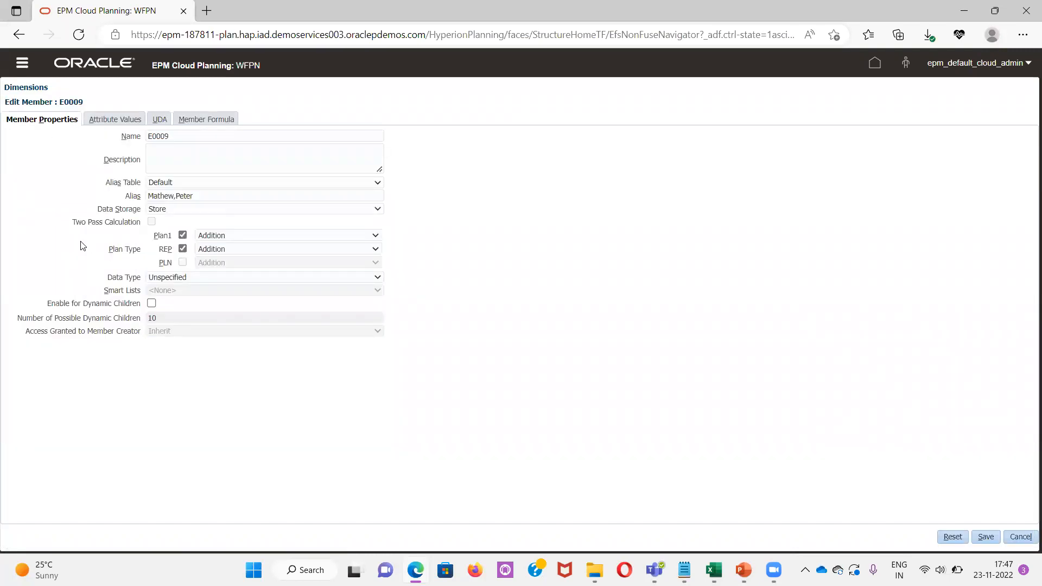
click(157, 123)
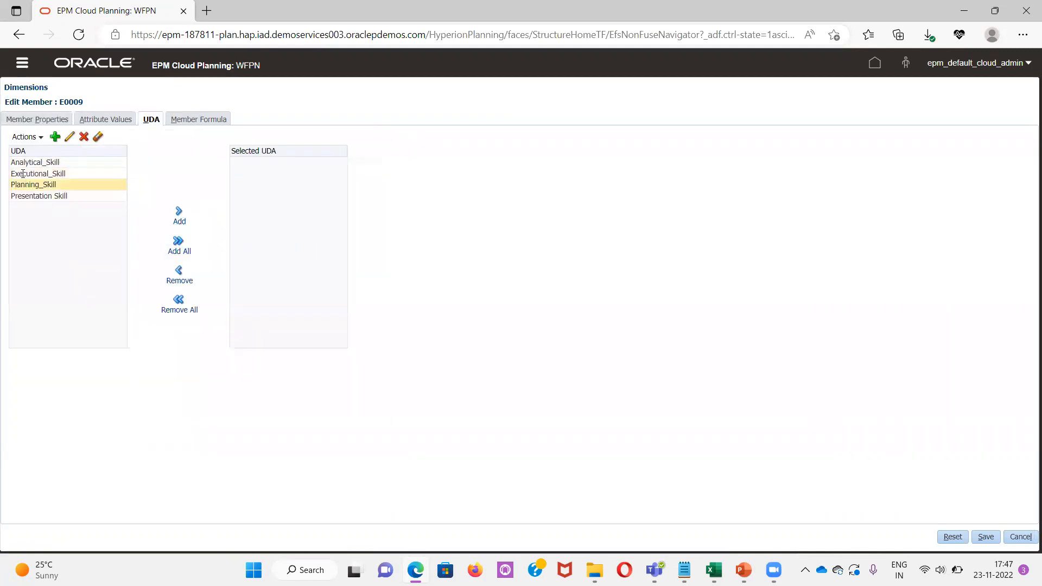
click(52, 163)
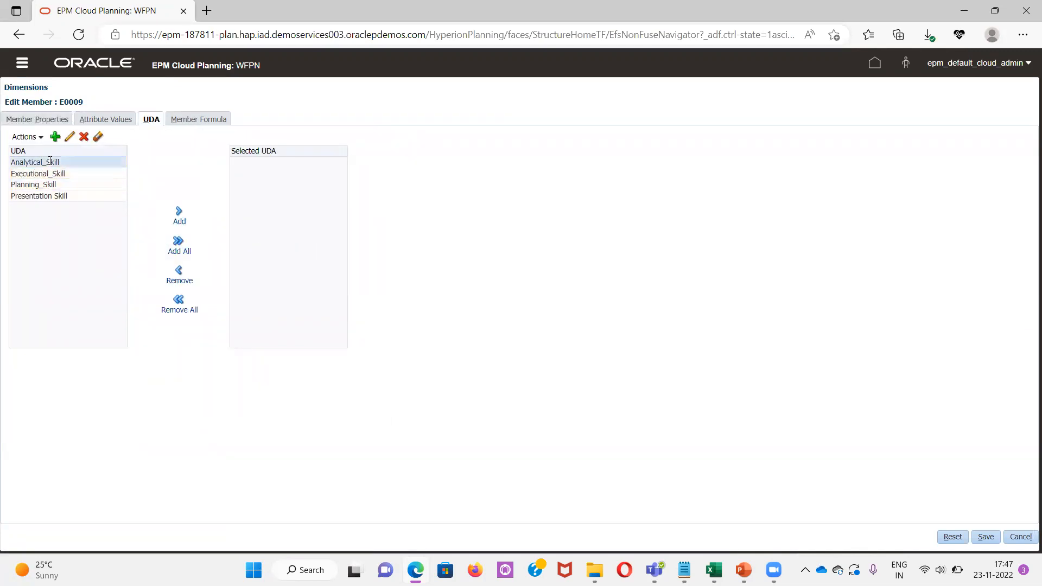
click(178, 213)
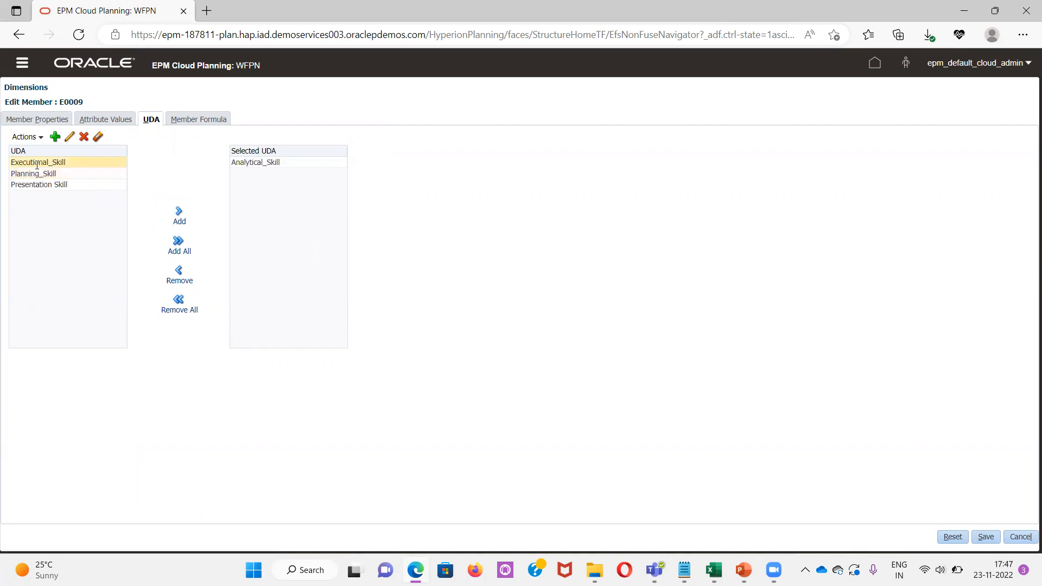
click(37, 162)
click(180, 212)
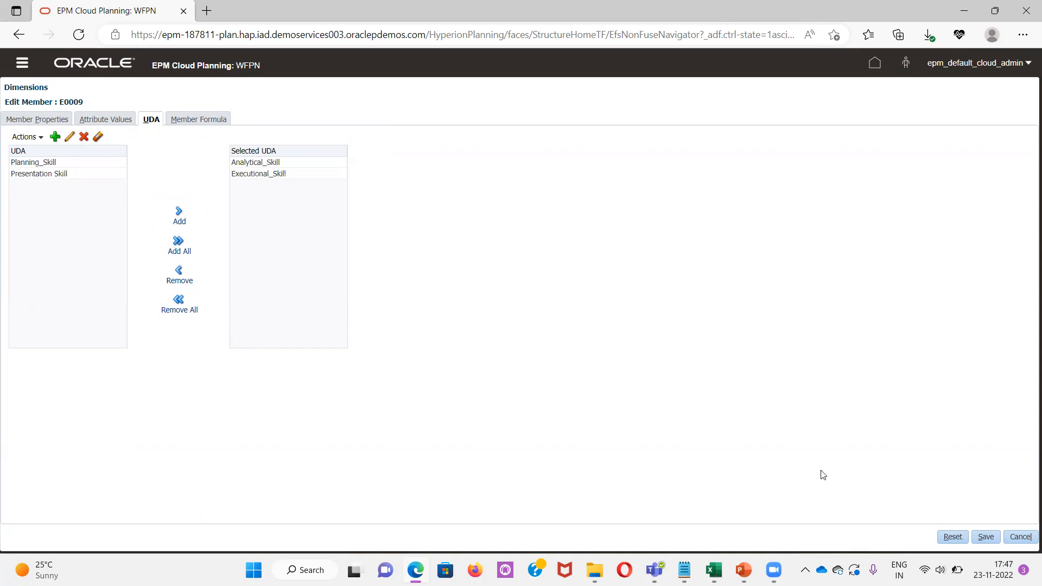
click(984, 537)
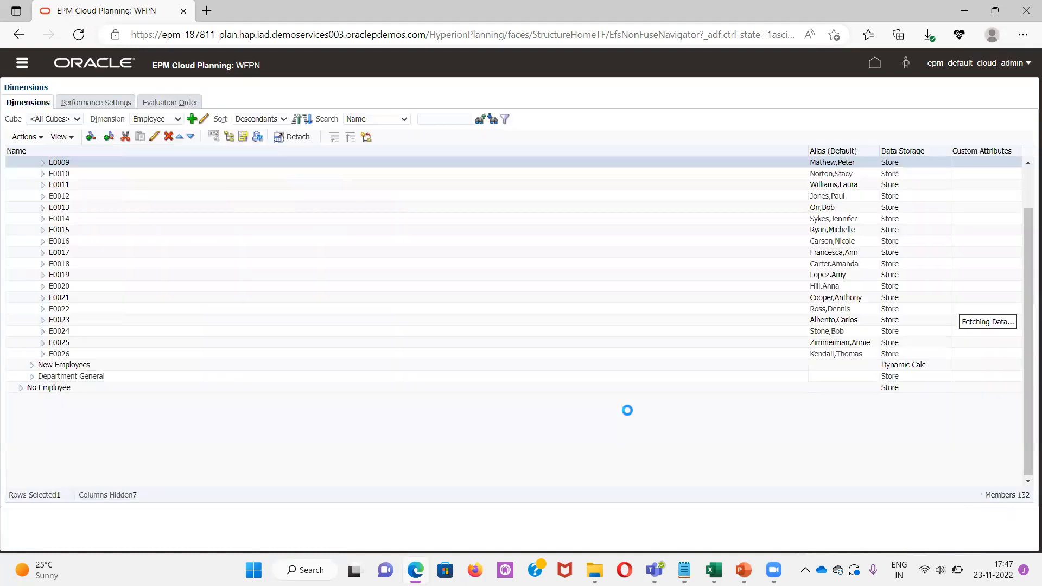
Switch to Excel's Analytical skill UDA sheet and open Smart View member selection for the Employee dimension
scroll(182, 295, up, 1)
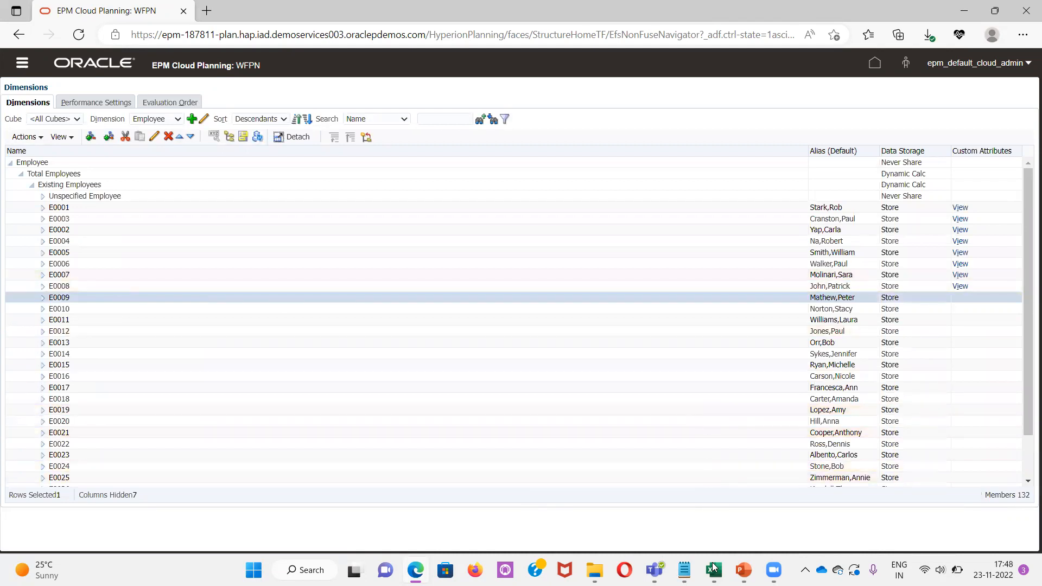
mouse_move(709, 564)
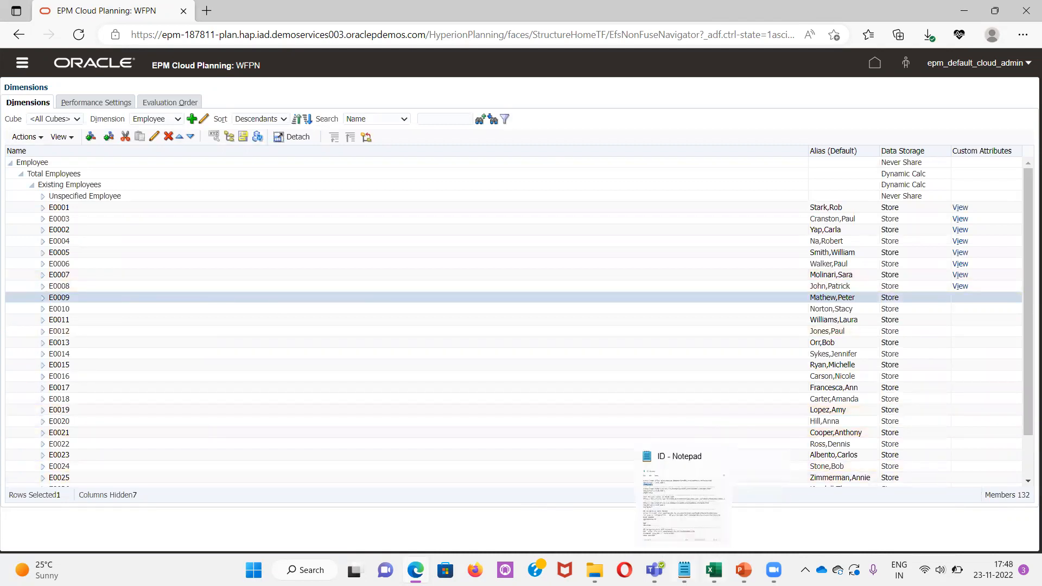
click(713, 504)
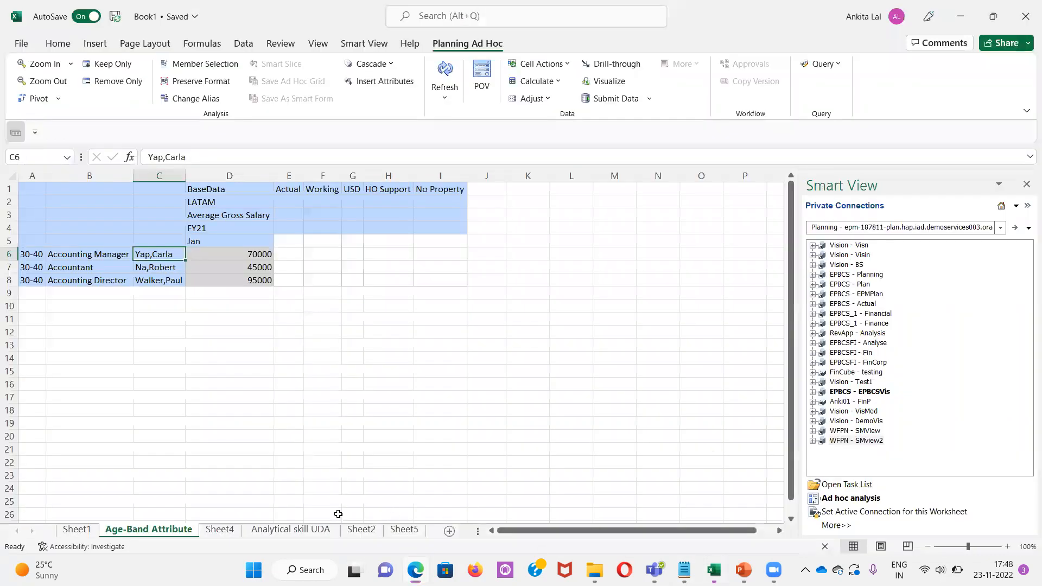
click(279, 530)
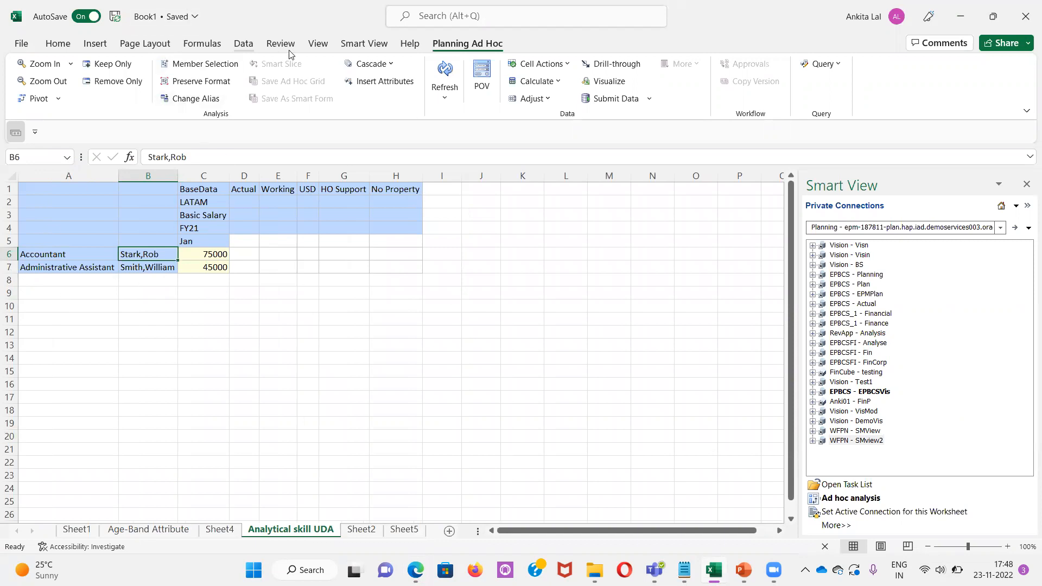
click(219, 67)
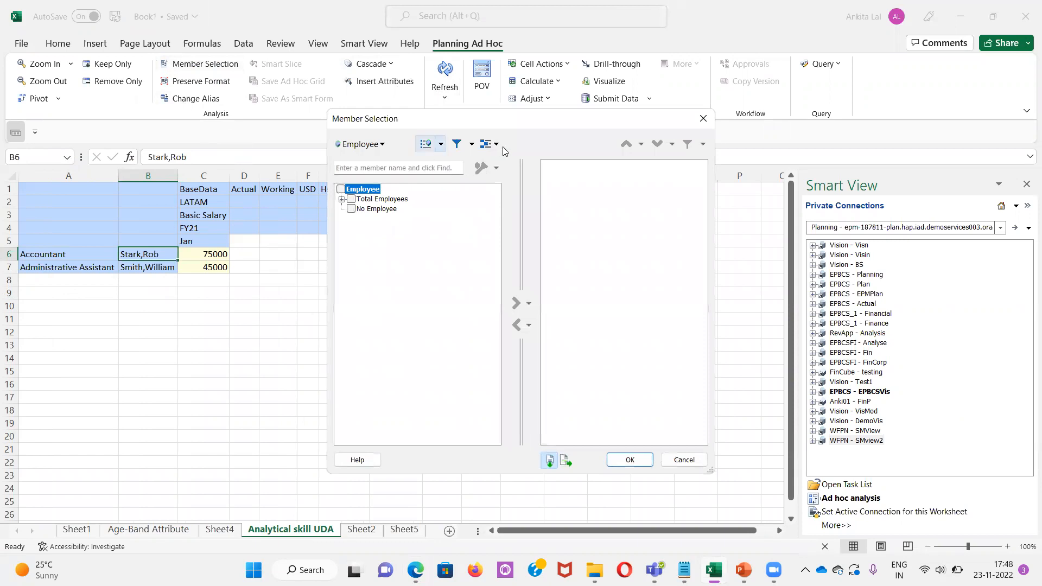
Define a UDA filter on Employee using the Analytical_Skill UDA
click(472, 144)
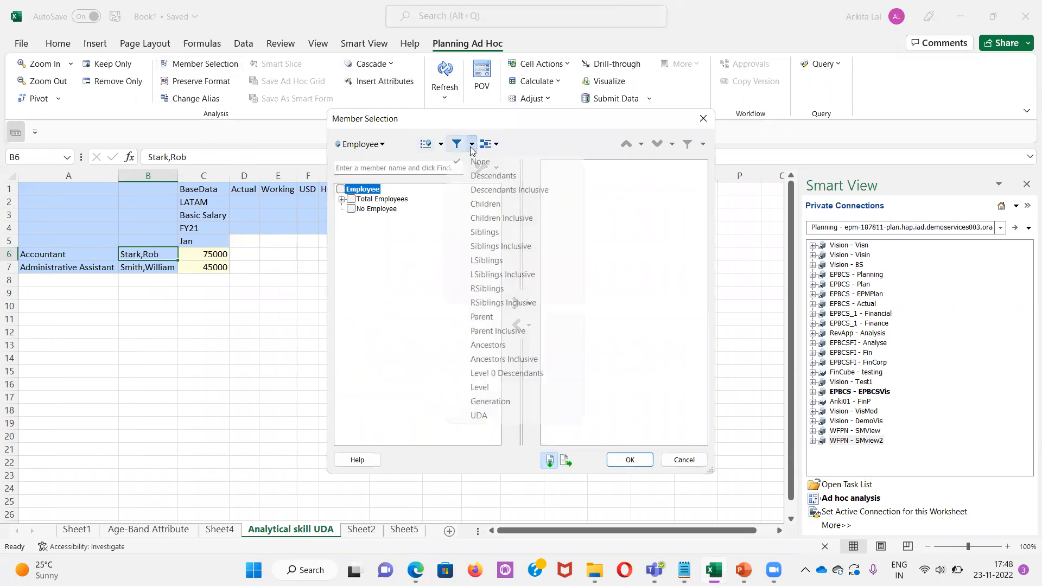
click(480, 416)
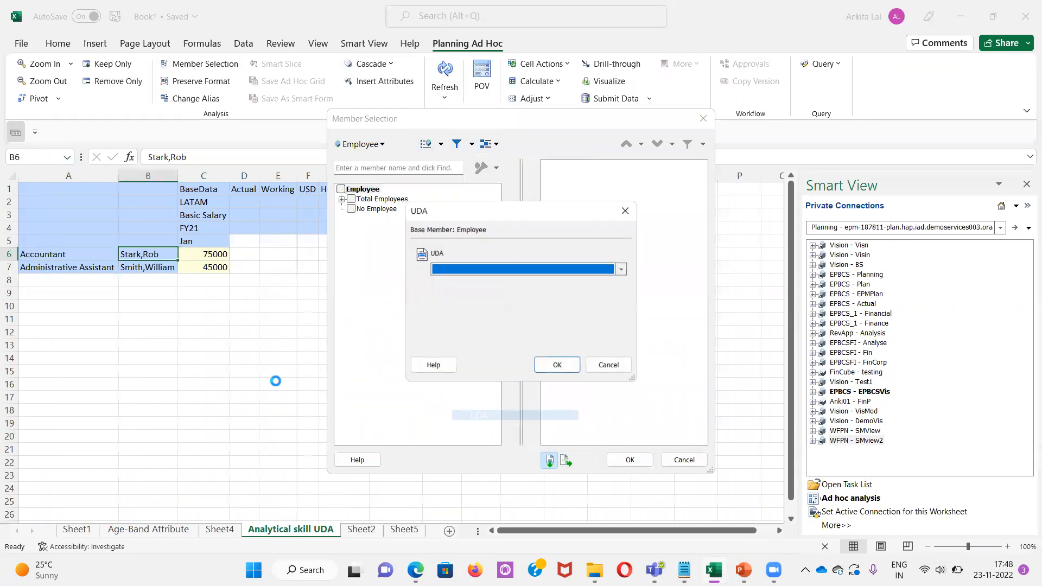
click(503, 269)
click(482, 278)
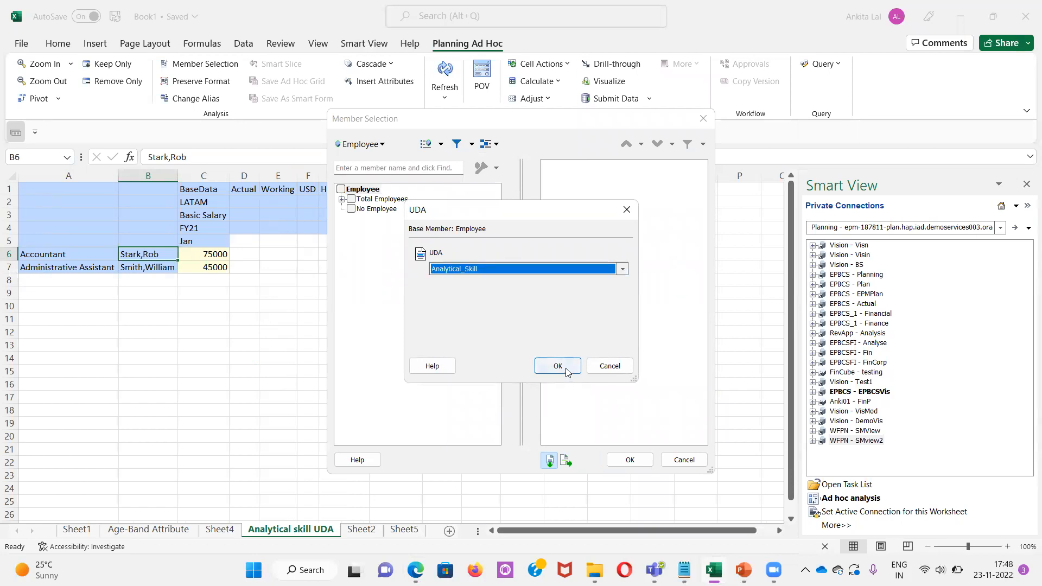
click(564, 370)
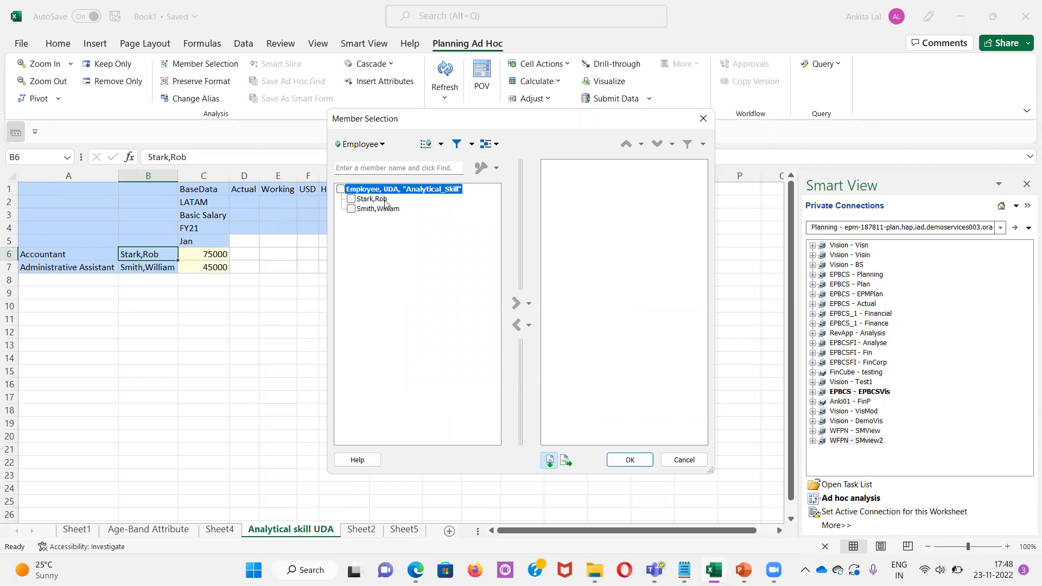
Add the Employee, UDA, "Analytical_Skill" filter to the selection and confirm the member selection
click(340, 189)
click(514, 303)
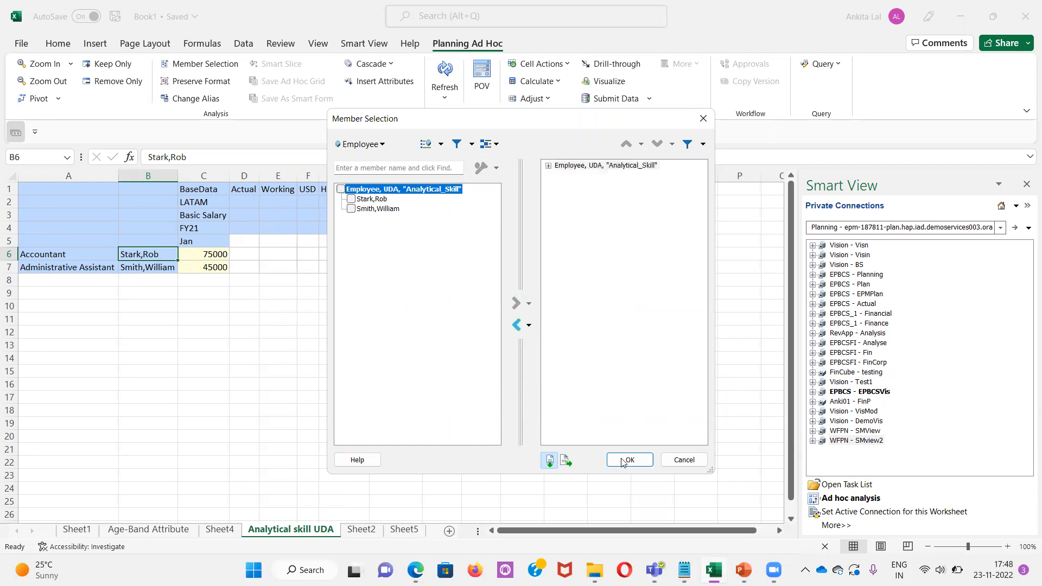
click(627, 461)
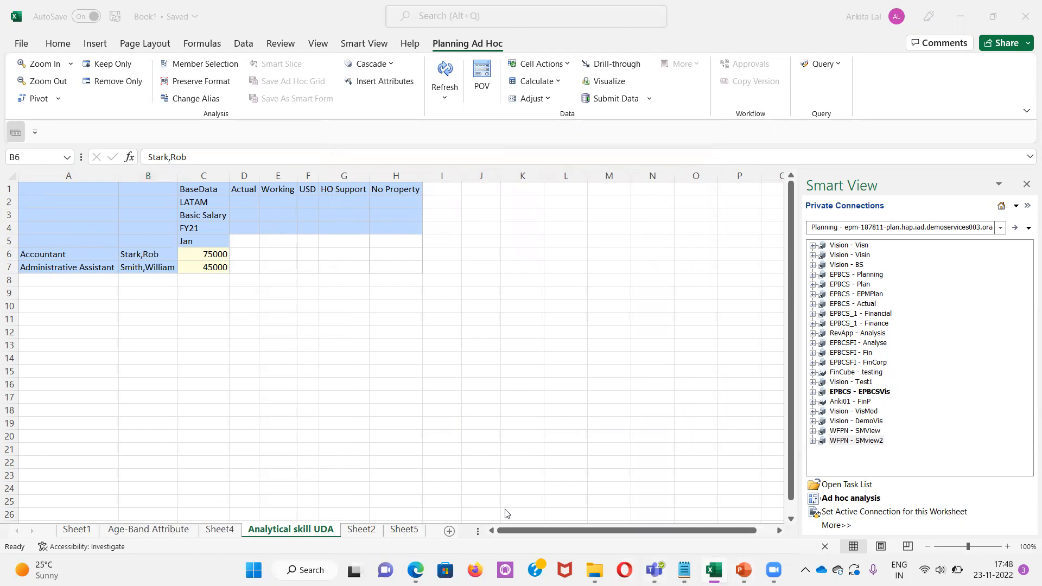
Switch to the presentation slideshow and advance to the next slide
key(alt+Tab)
key(Tab)
key(Tab)
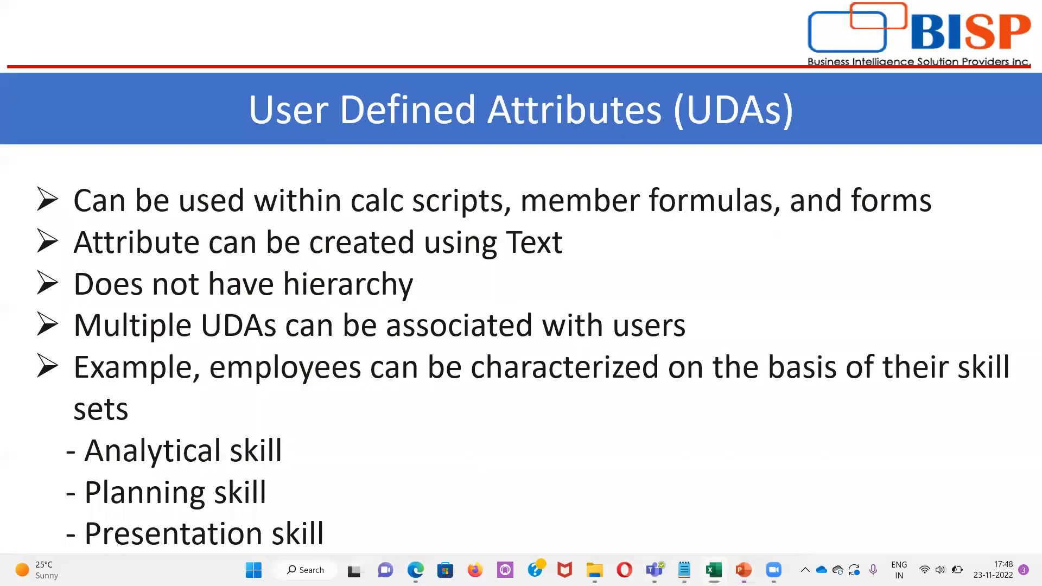
key(Right)
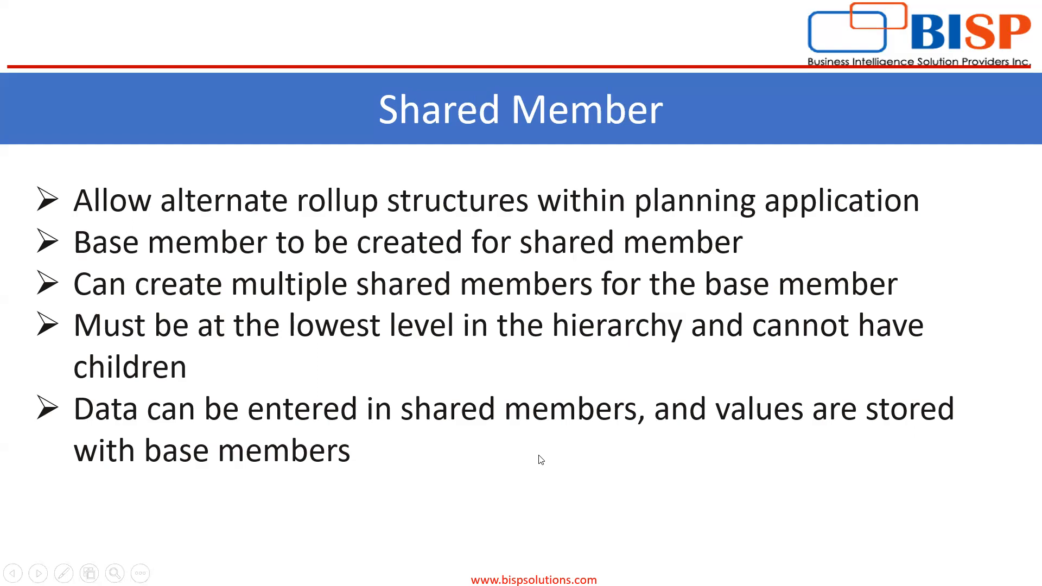
Return to the Planning dimension editor, show the Account dimension and expand Workforce Planning-Accounts
key(alt+Tab)
key(alt+Tab)
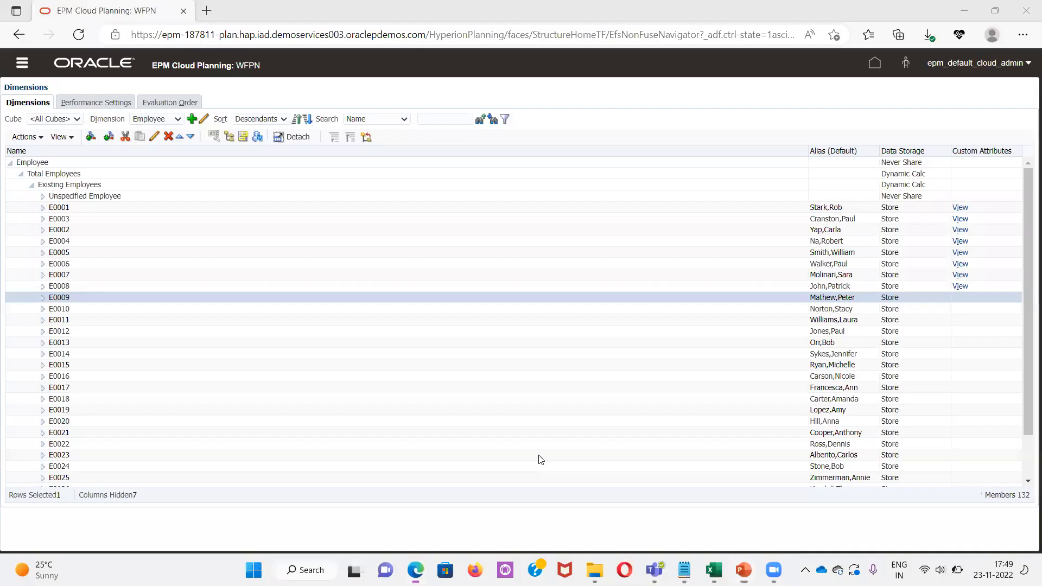
click(165, 119)
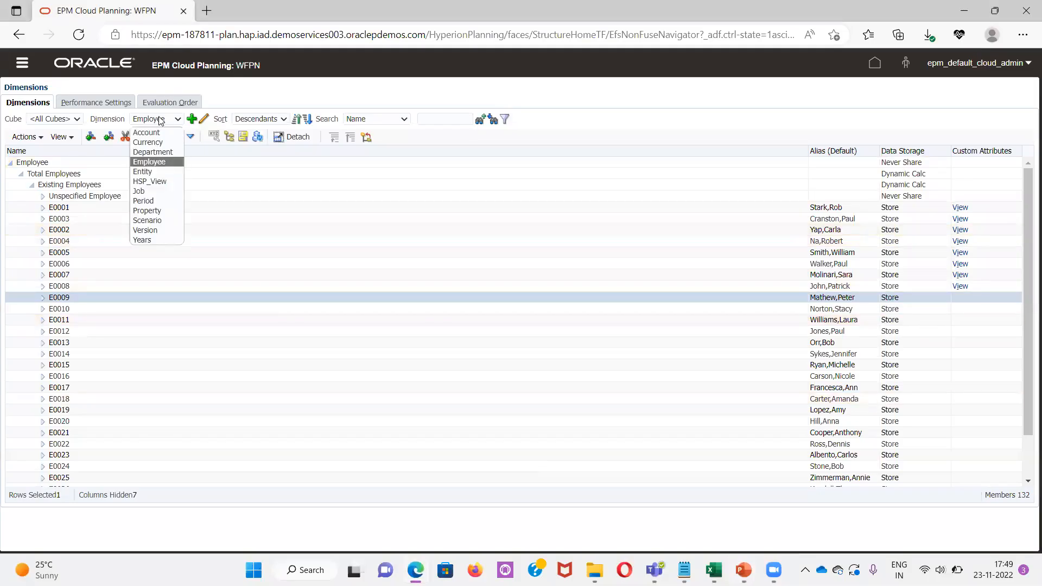
click(154, 130)
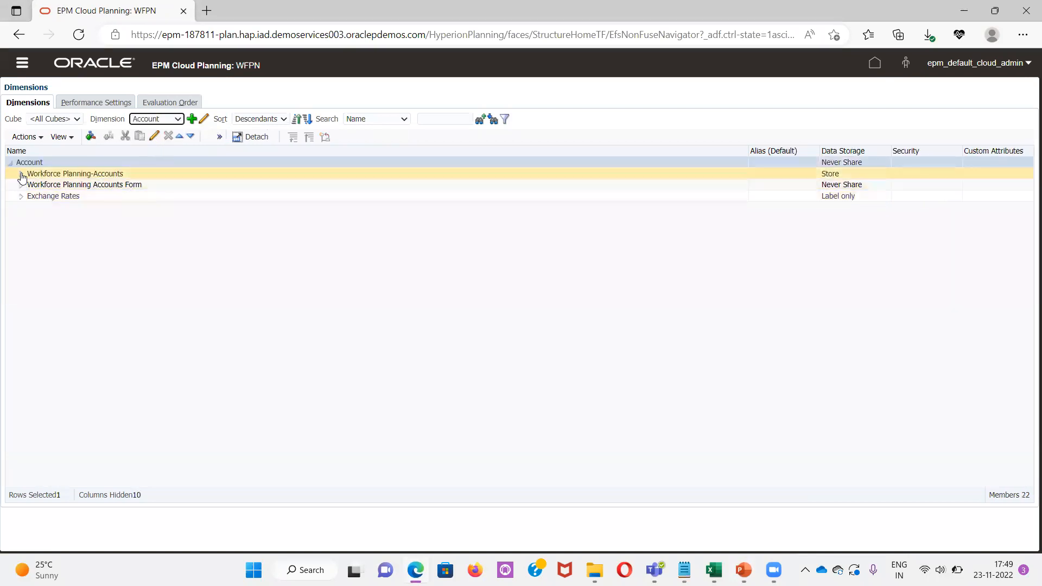
click(20, 175)
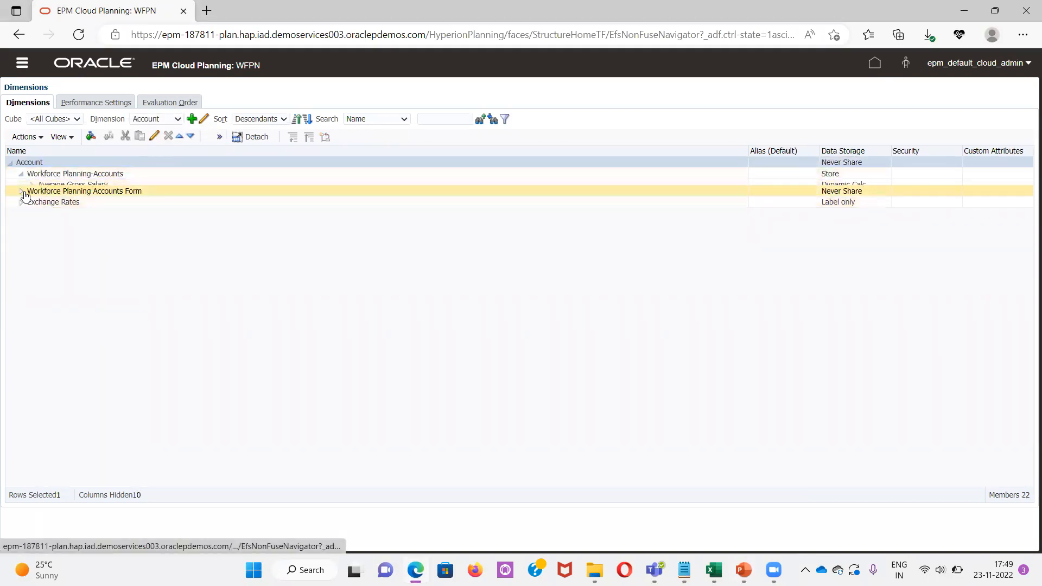
Expand Average Gross Salary and the Average Gross Salary Form hierarchy, and inspect the shared Basic Salary member's properties without saving
click(30, 186)
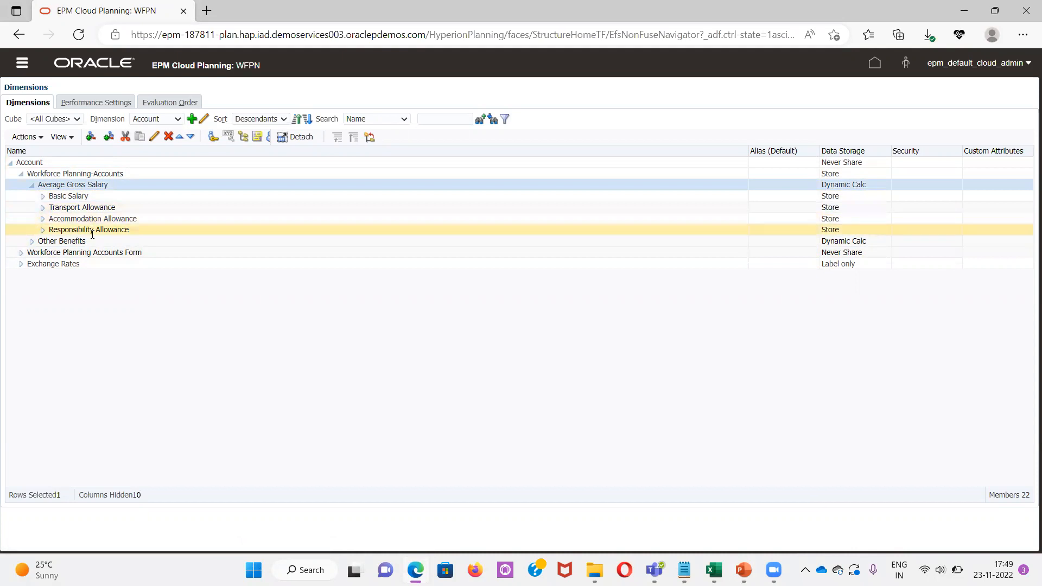
click(21, 253)
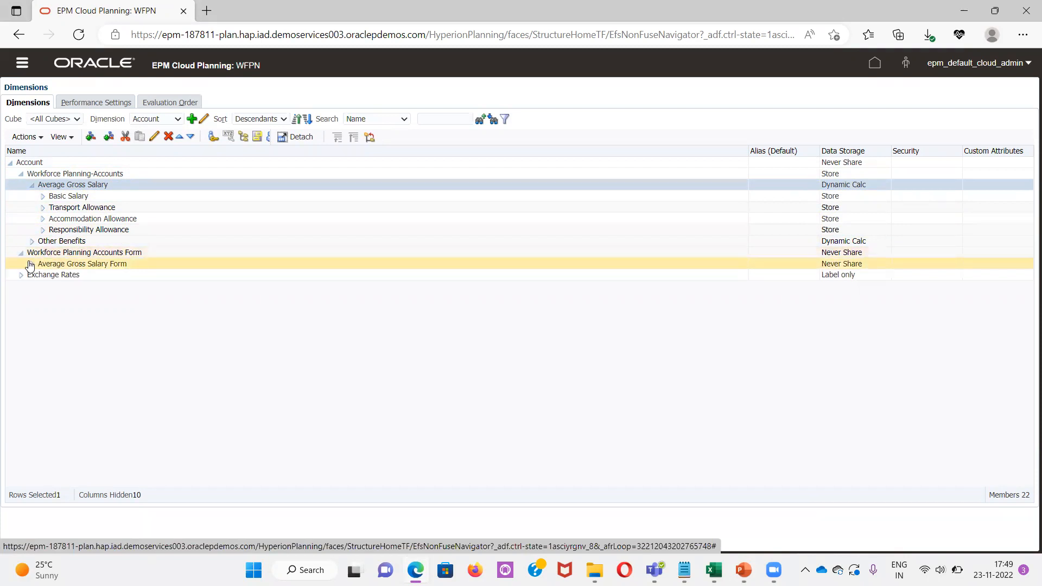
click(31, 264)
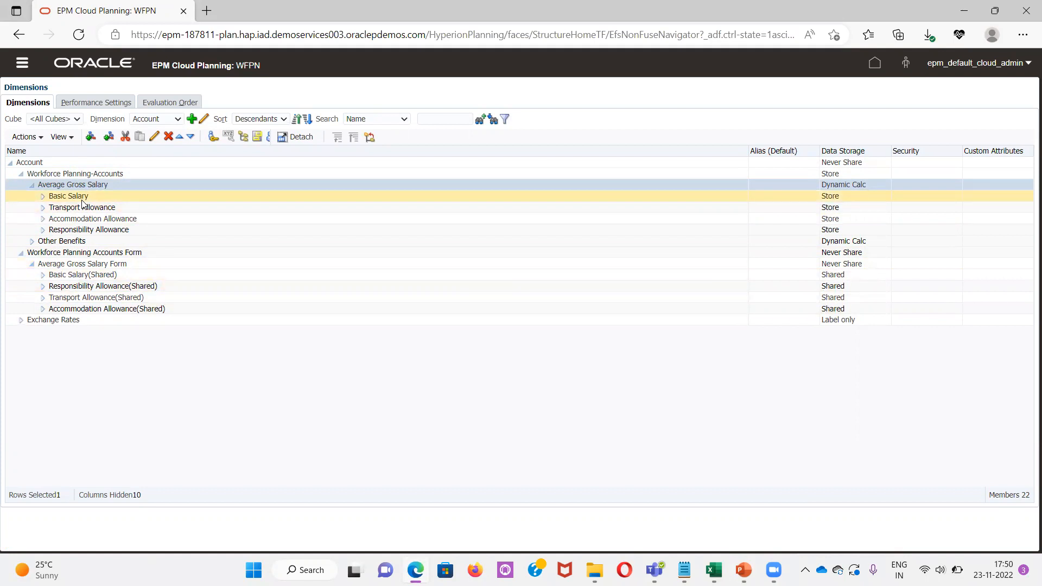
click(108, 276)
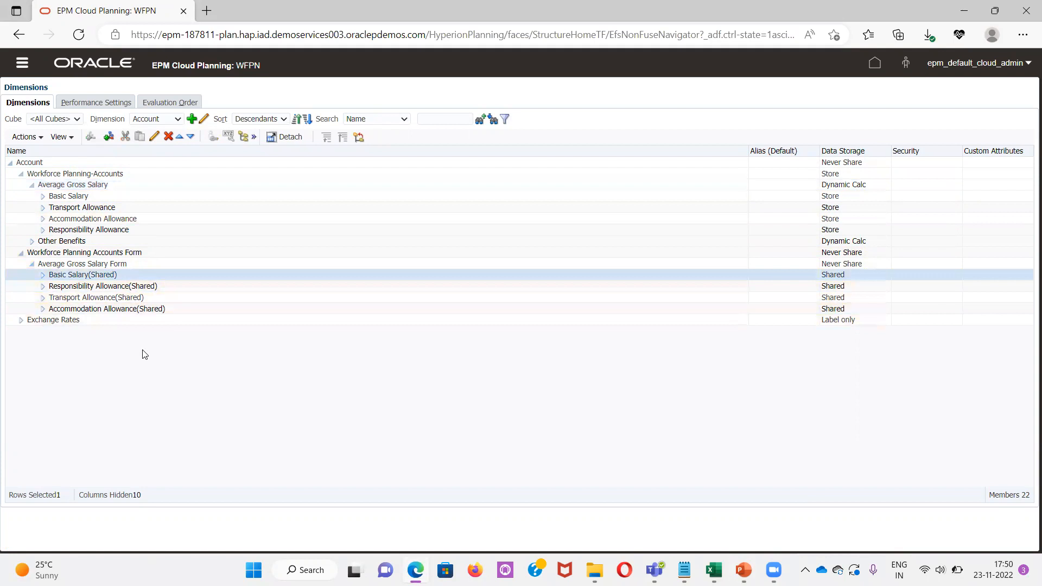
click(155, 138)
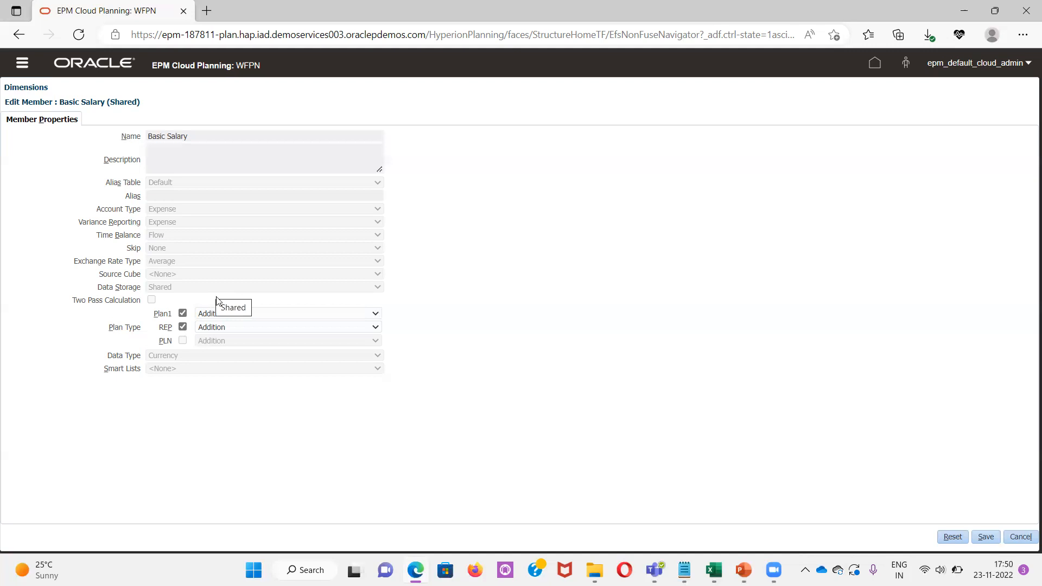
click(1020, 538)
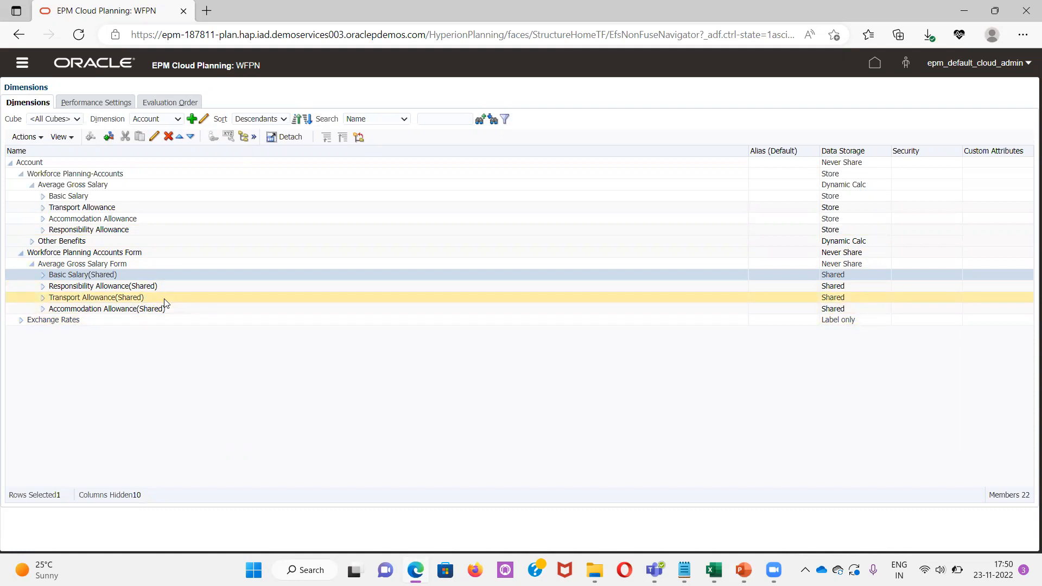
Switch to Excel, open Sheet5, and compare the Average Gross Salary Form and Average Gross Salary rows
key(alt+Tab)
key(alt+Tab)
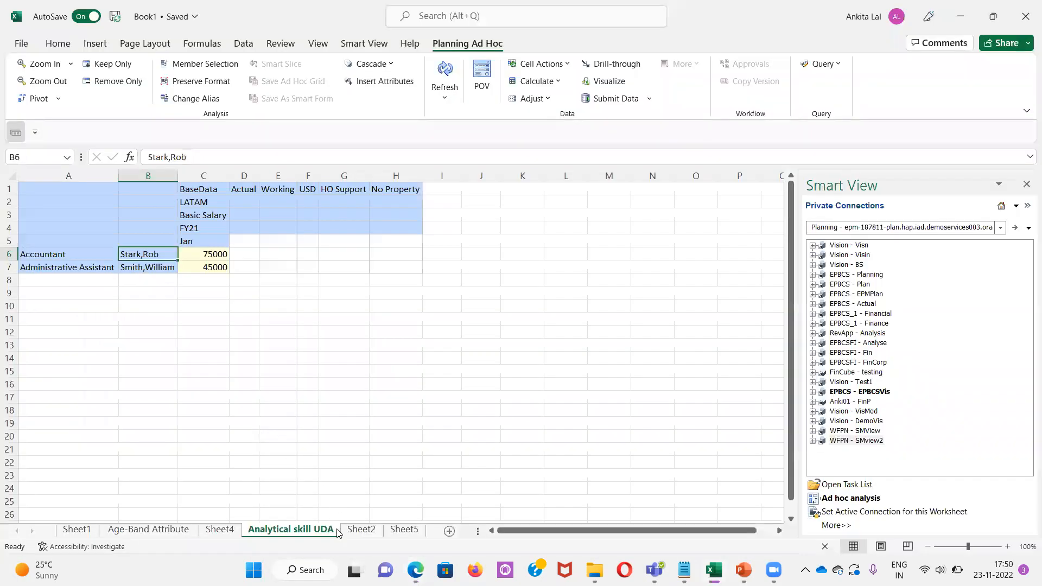
click(351, 530)
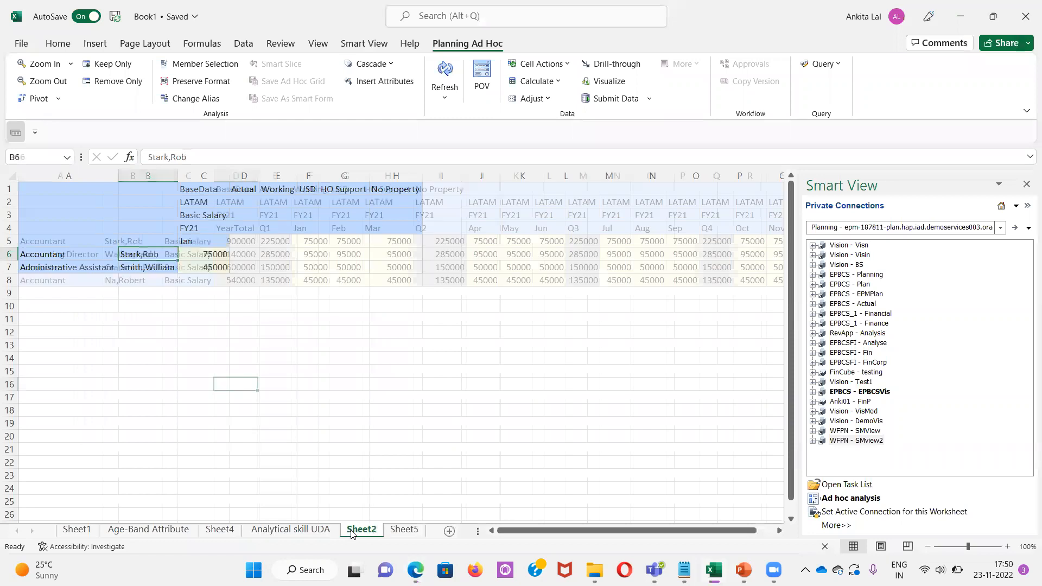
click(399, 530)
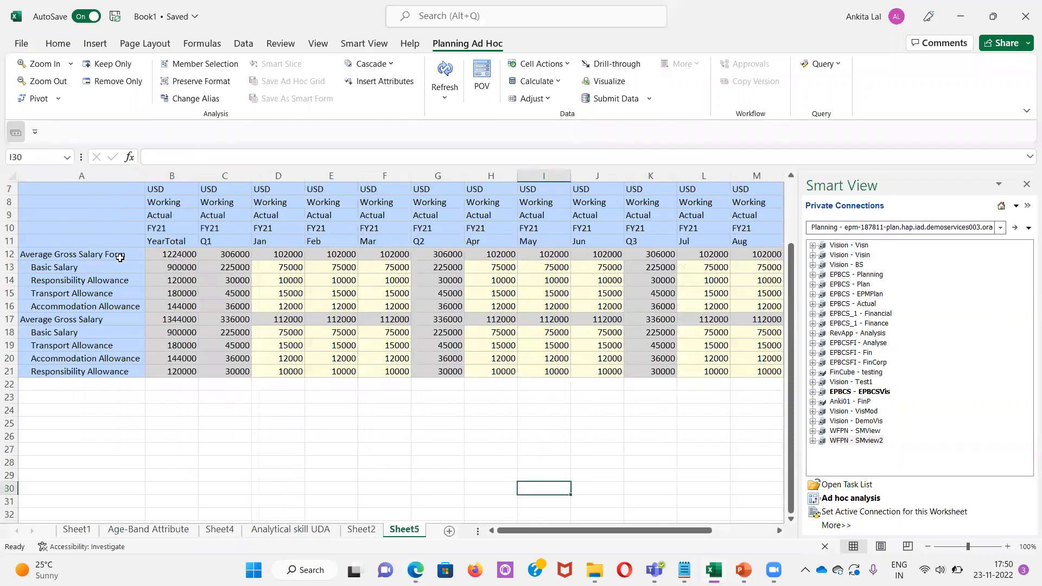
click(52, 255)
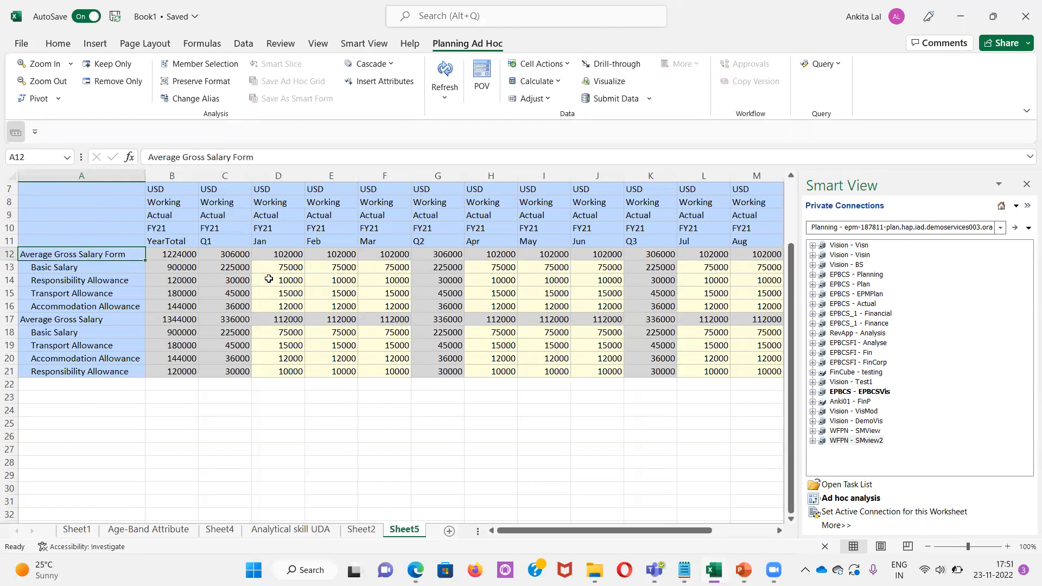
click(58, 323)
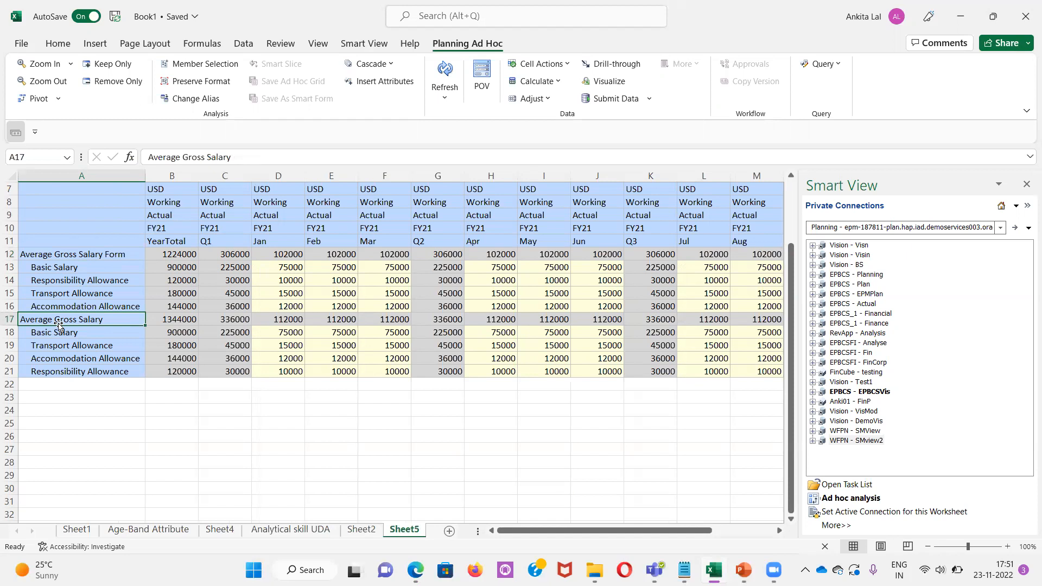